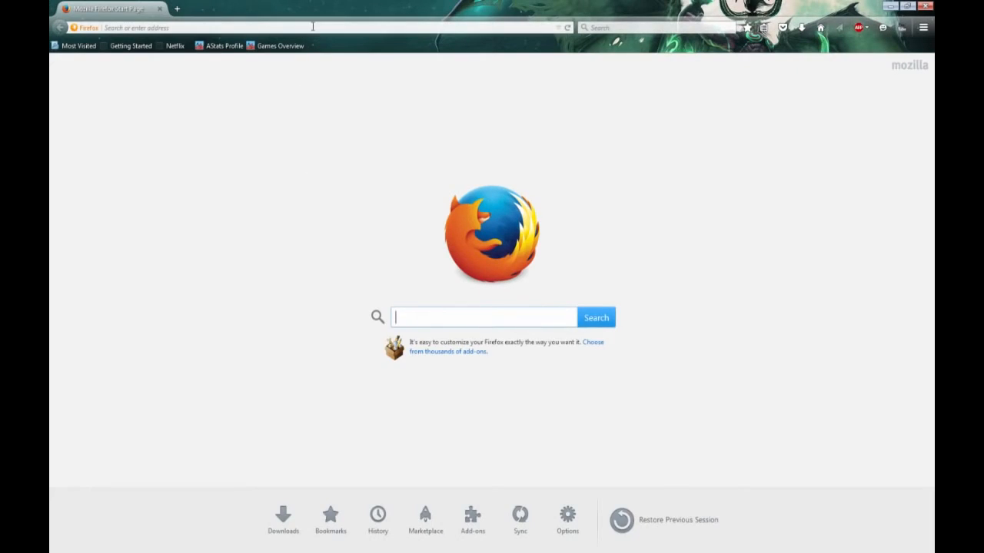
Step: Open the Open Broadcaster Software website at obsproject.com
left_click(313, 27)
type("obsproject.com/")
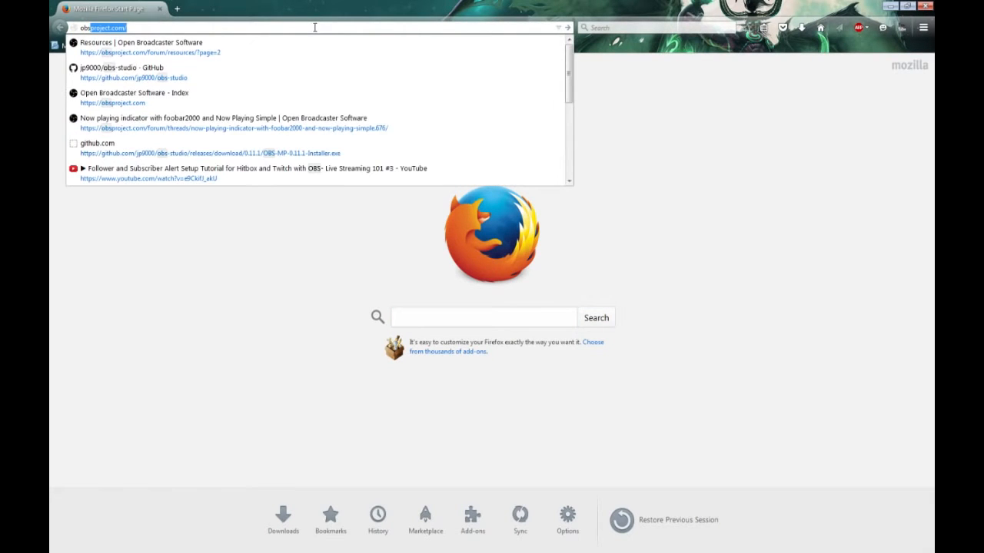
key("Return")
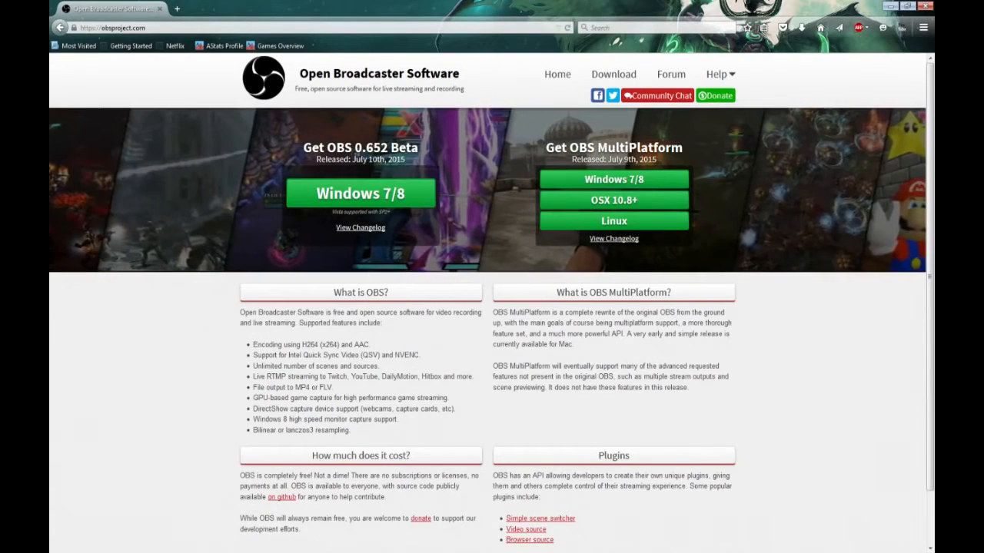
Step: Request the Windows 7/8 installer of OBS MultiPlatform, cancel the download and close the browser
left_click(634, 179)
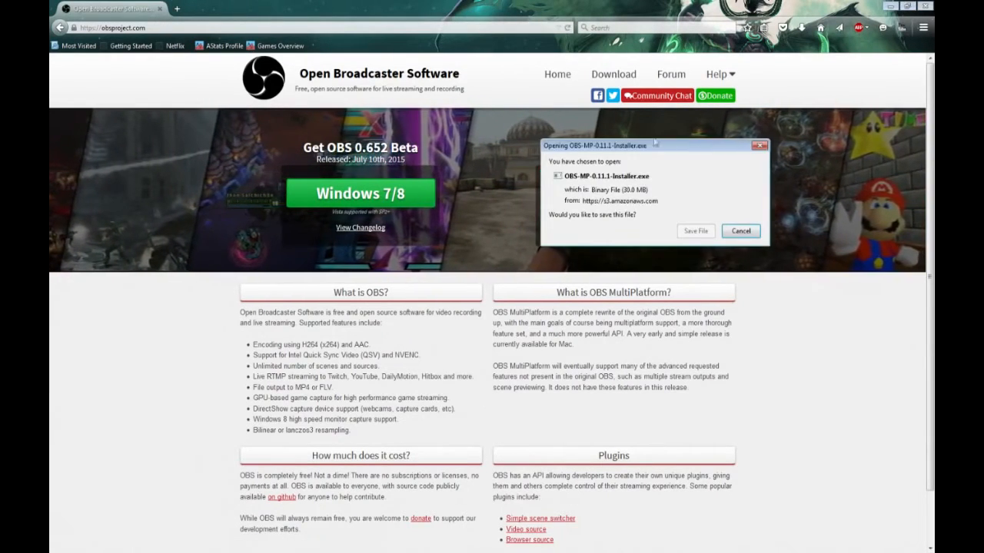
left_click(747, 232)
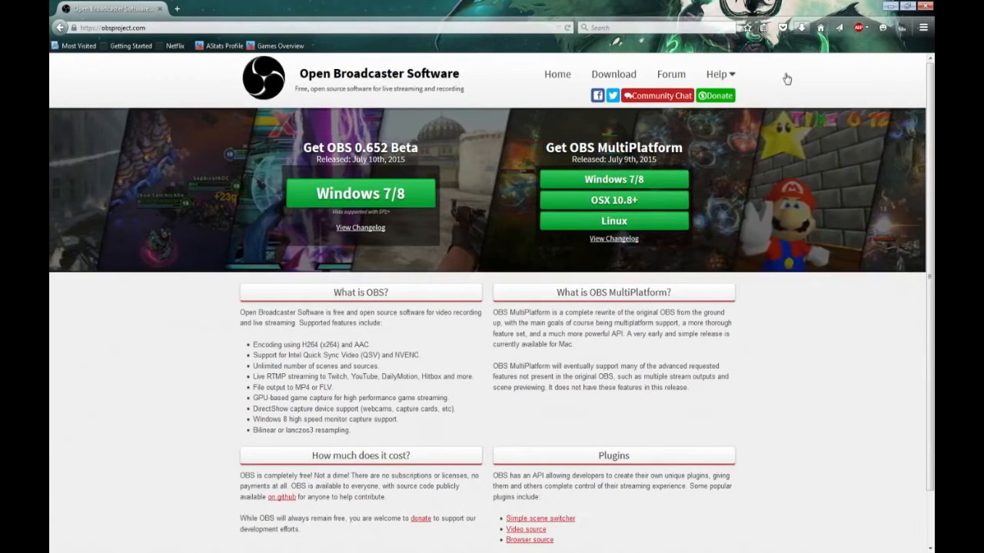
left_click(923, 7)
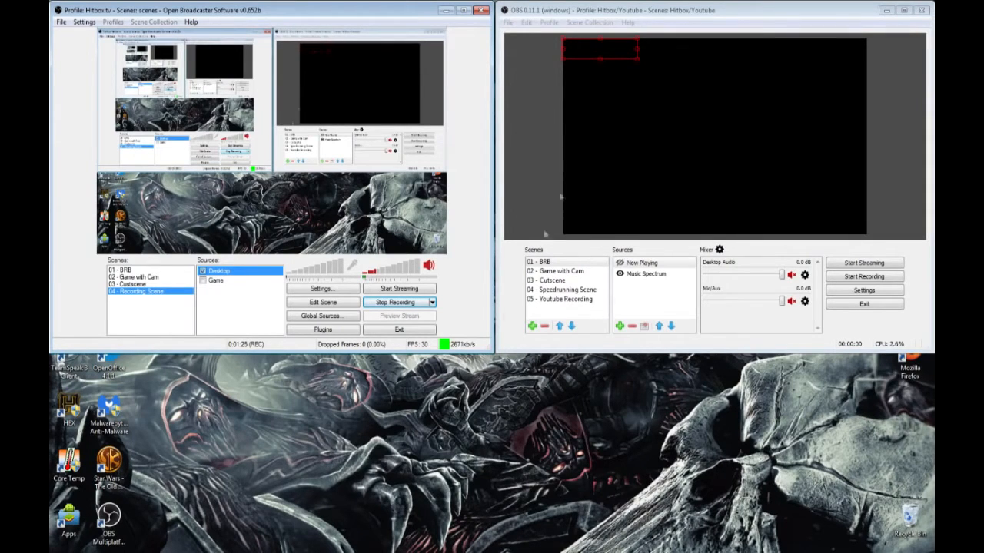
Step: Select the 02 - Game with Cam scene in OBS 0.11.1 and view the BrowserSource creation dialog without adding a source
left_click(590, 15)
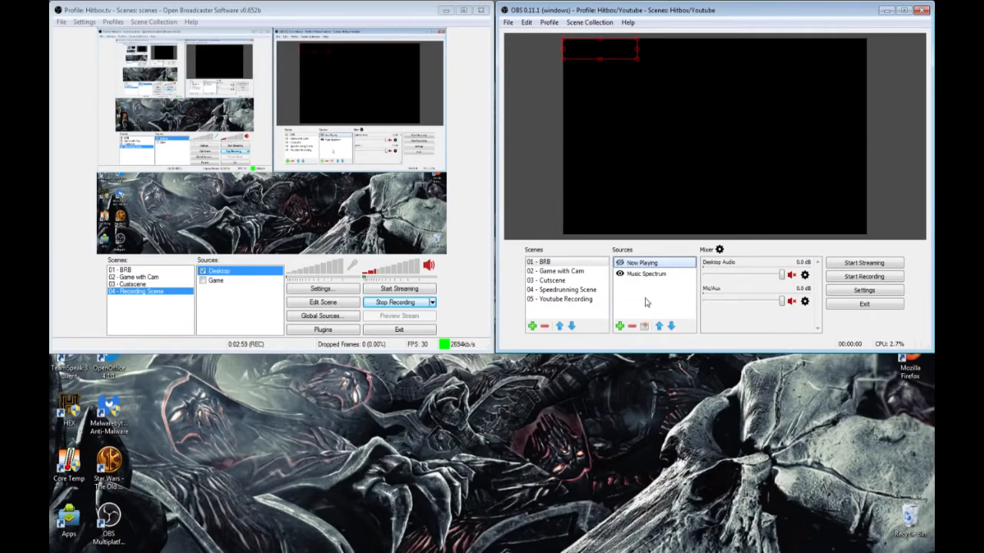
left_click(569, 271)
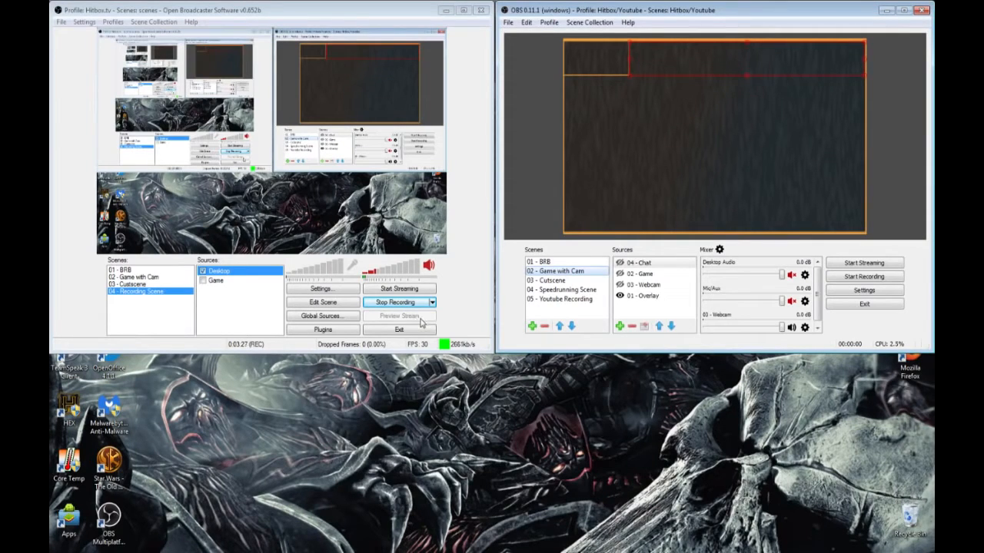
left_click(620, 326)
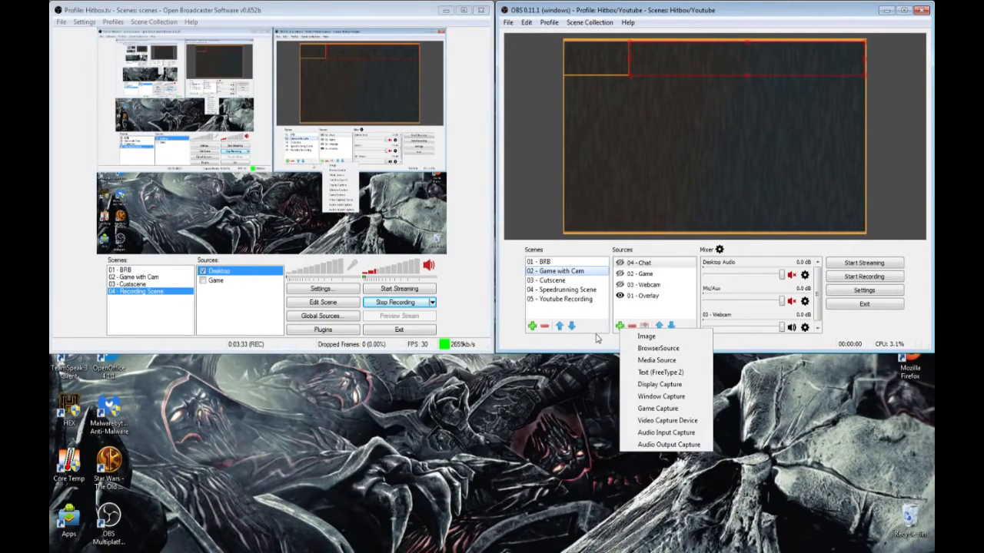
left_click(652, 348)
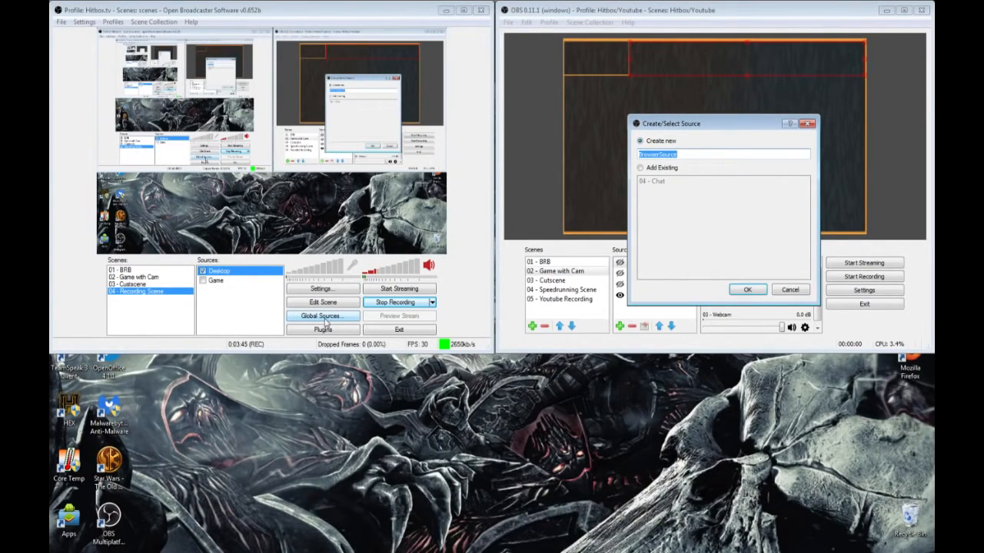
left_click(787, 291)
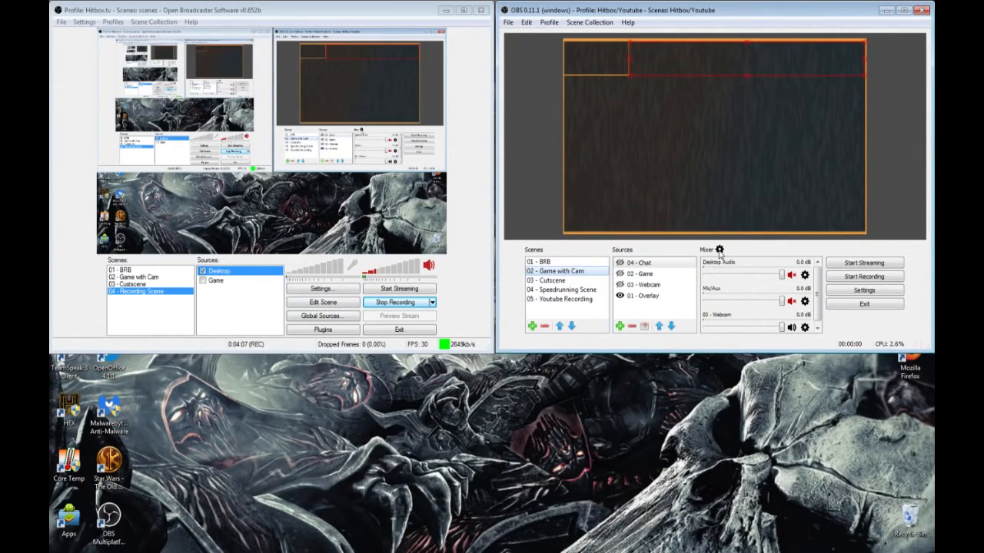
Step: Open the mixer's advanced audio properties and move the window so that its Tracks column is fully on screen
left_click(720, 250)
left_click_drag(637, 168, 369, 122)
left_click(719, 250)
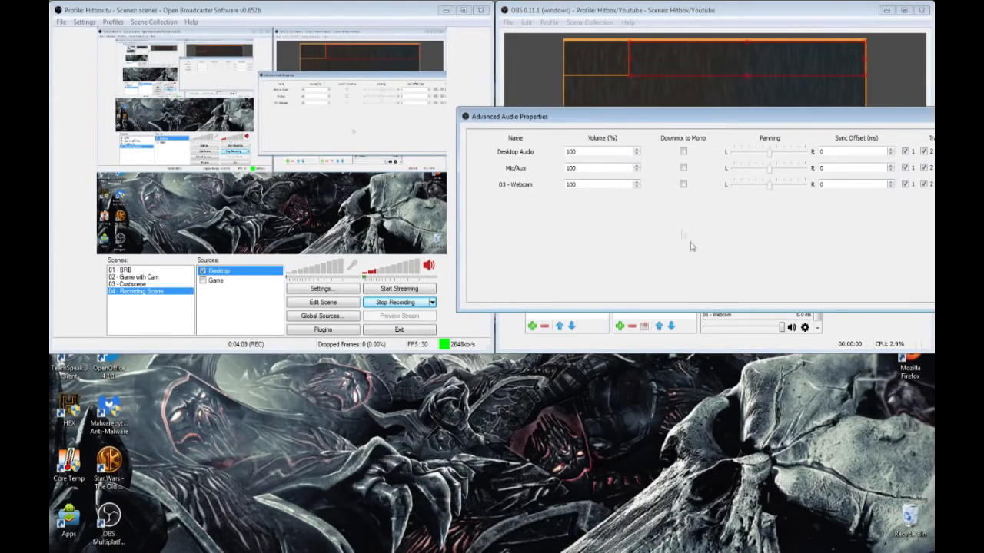
left_click_drag(634, 119, 373, 122)
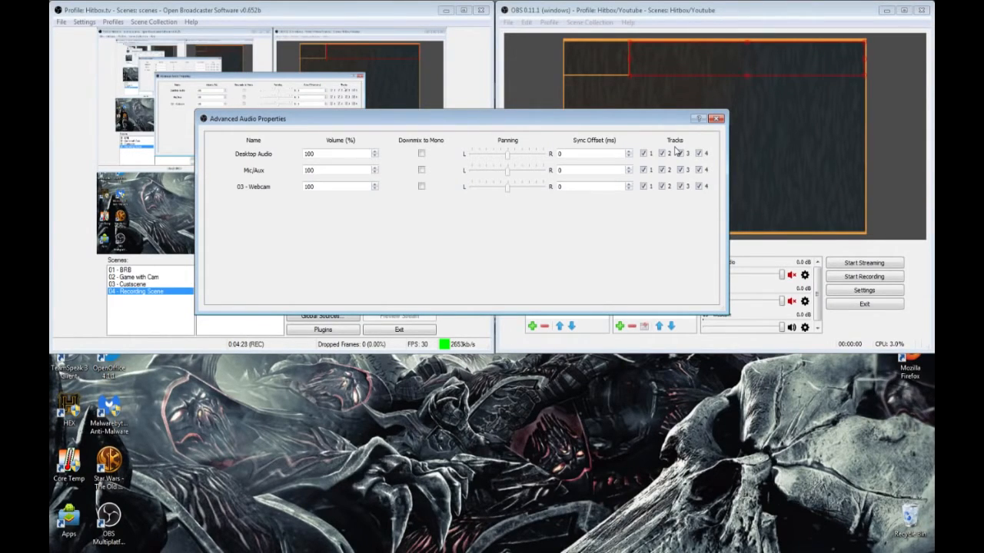
Step: Clear tracks 1 to 4 for Desktop Audio and 03 - Webcam and tracks 1, 3 and 4 for Mic/Aux, and close the audio properties
left_click(642, 155)
left_click(643, 186)
left_click(661, 186)
left_click(680, 186)
left_click(698, 186)
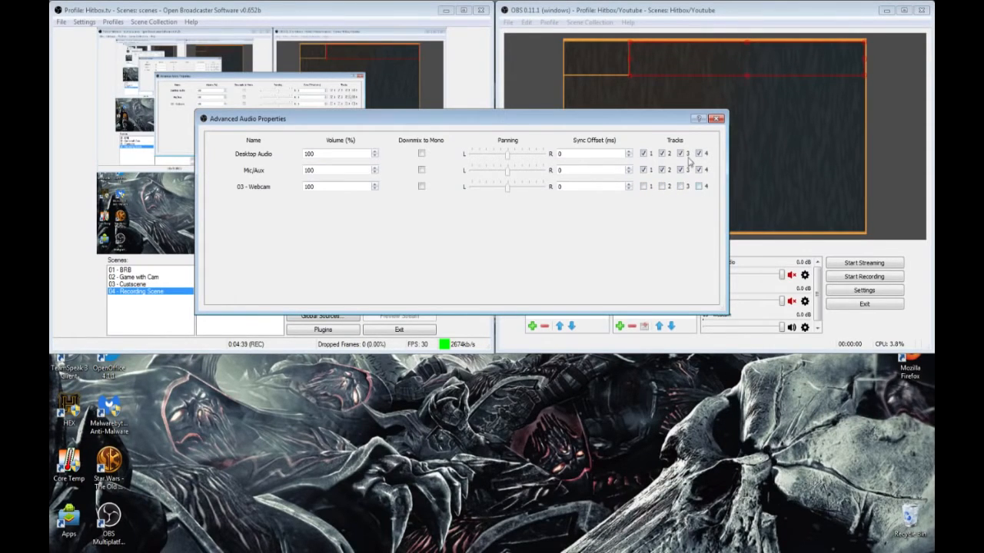
left_click(643, 170)
left_click(662, 153)
left_click(680, 152)
left_click(699, 153)
left_click(681, 170)
left_click(699, 170)
left_click(716, 119)
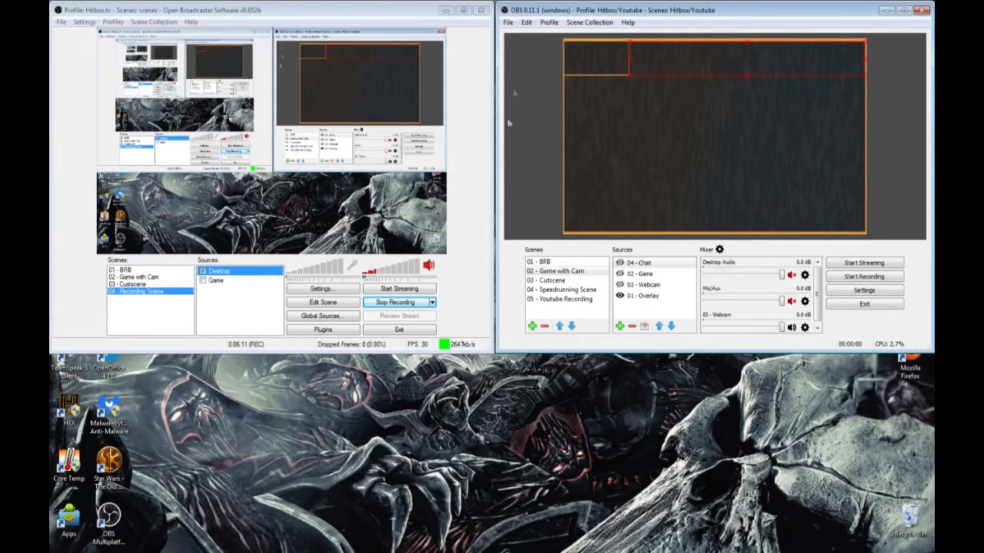
Step: Look through the available source types and view the Add Scene dialog without creating a source or scene
left_click(621, 326)
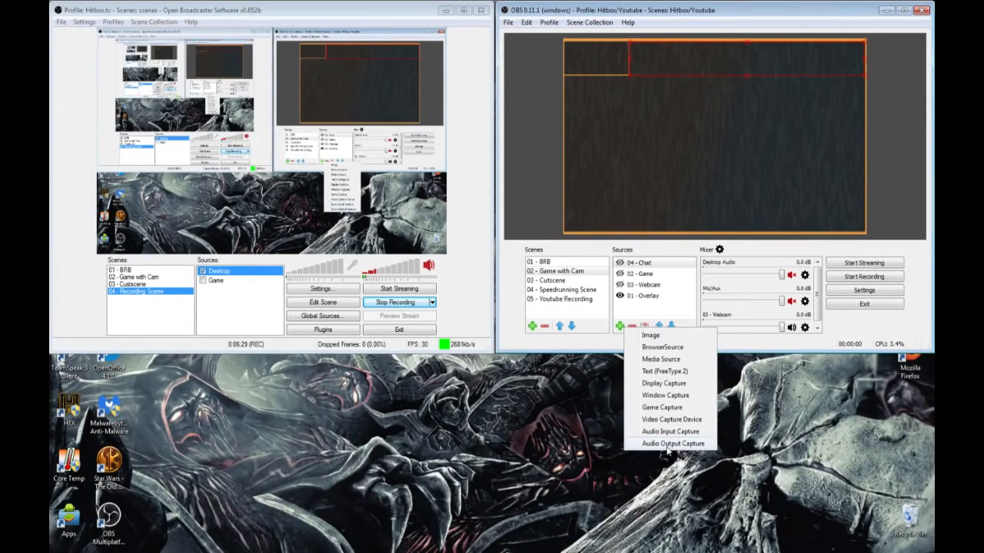
left_click(566, 313)
left_click(531, 326)
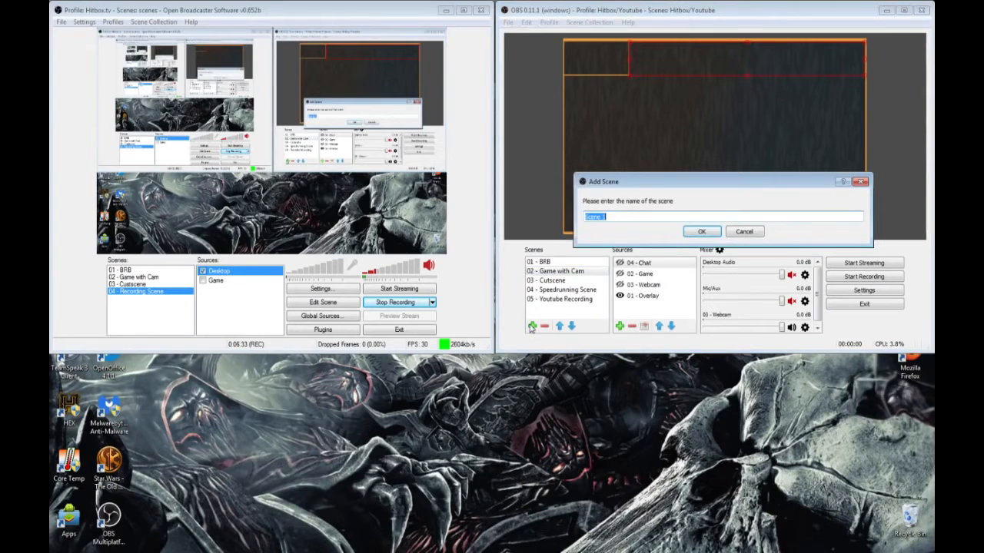
left_click(746, 232)
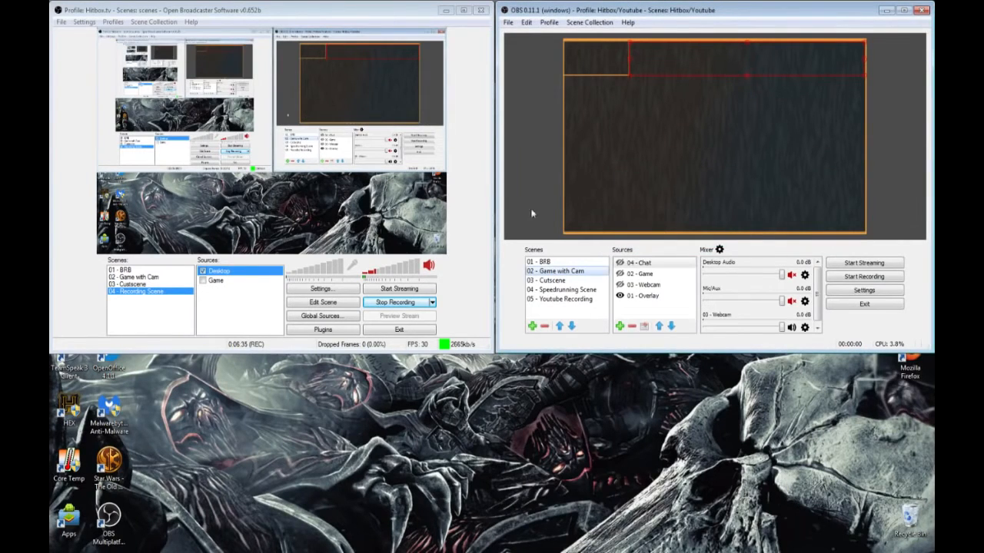
Step: Open the settings of both OBS 0.11.1 and OBS v0.652b
left_click(559, 24)
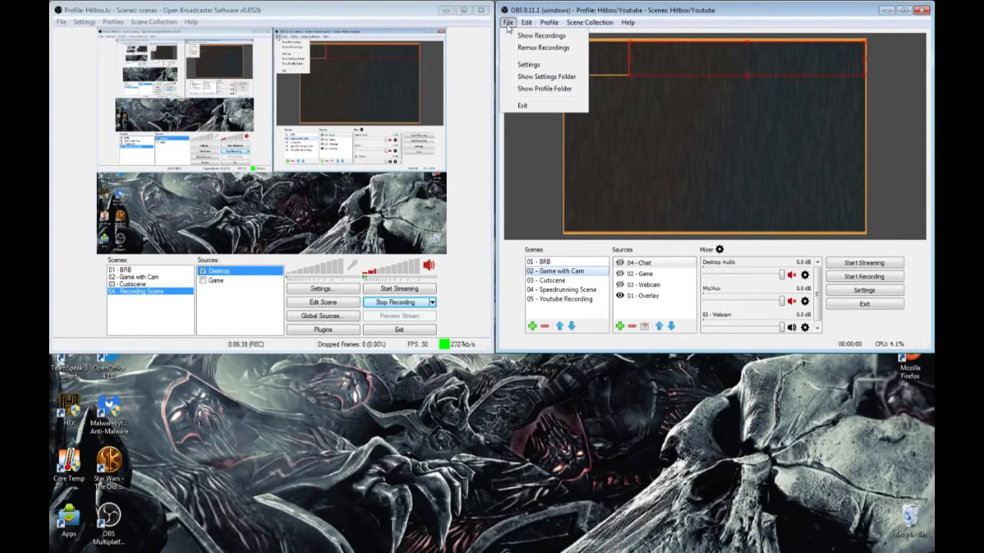
left_click(529, 65)
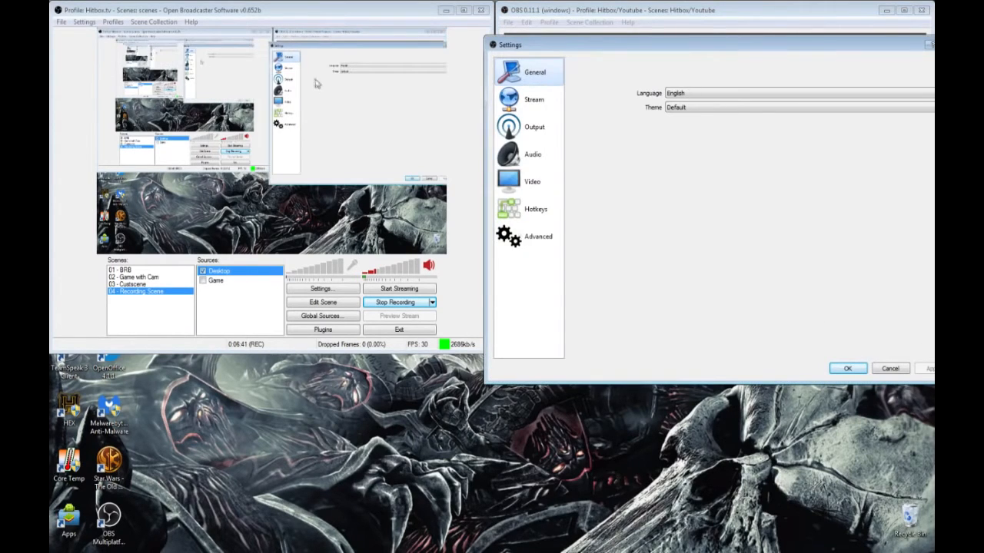
left_click(96, 23)
left_click(97, 35)
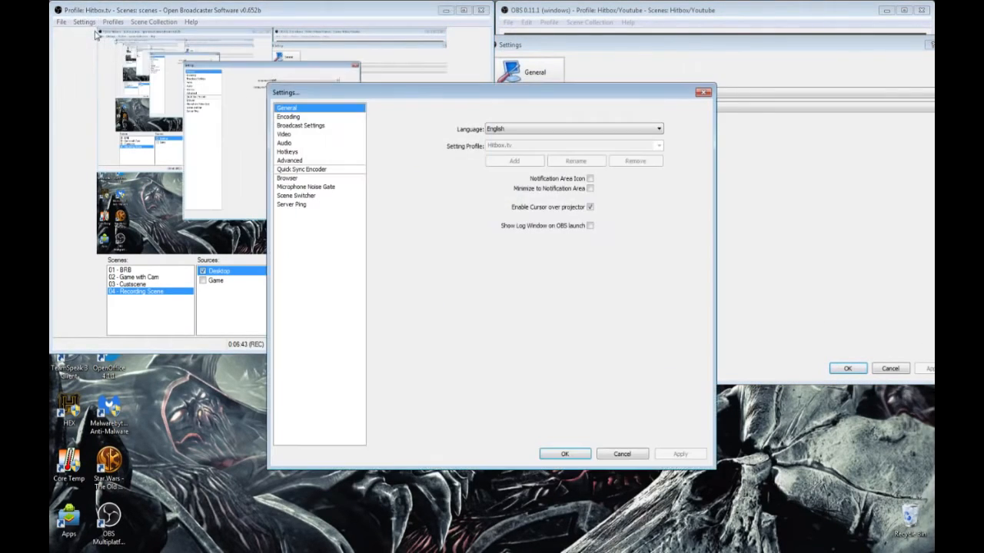
Step: Arrange the two settings windows side by side, with v0.652b's before 0.11.1's
left_click_drag(458, 88, 258, 75)
left_click_drag(541, 48, 443, 71)
left_click_drag(862, 407, 784, 426)
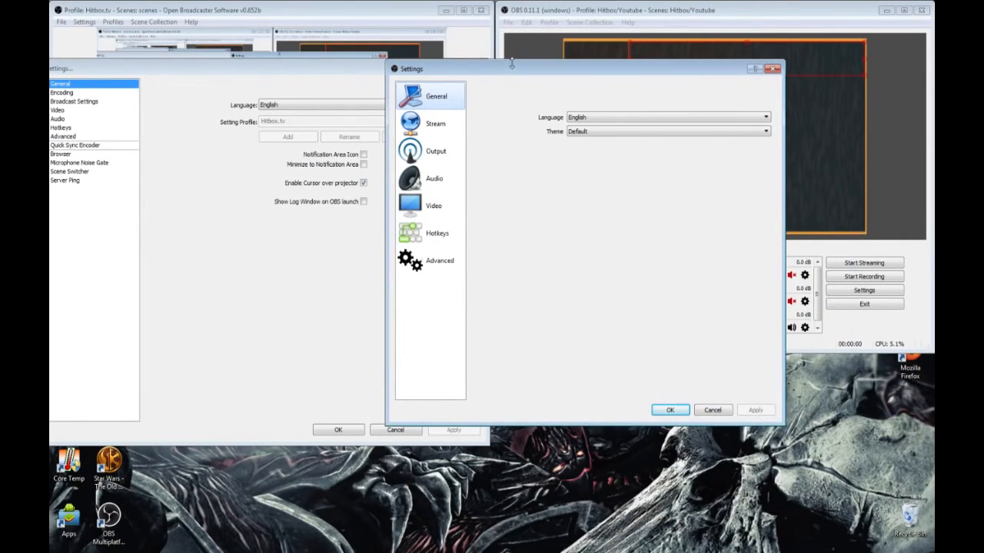
left_click_drag(568, 69, 714, 51)
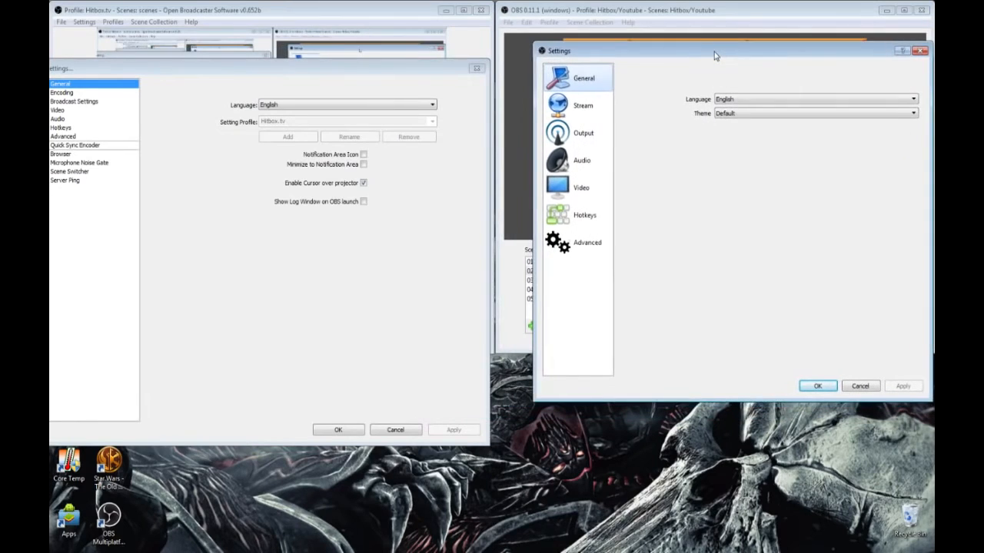
left_click_drag(406, 72, 450, 58)
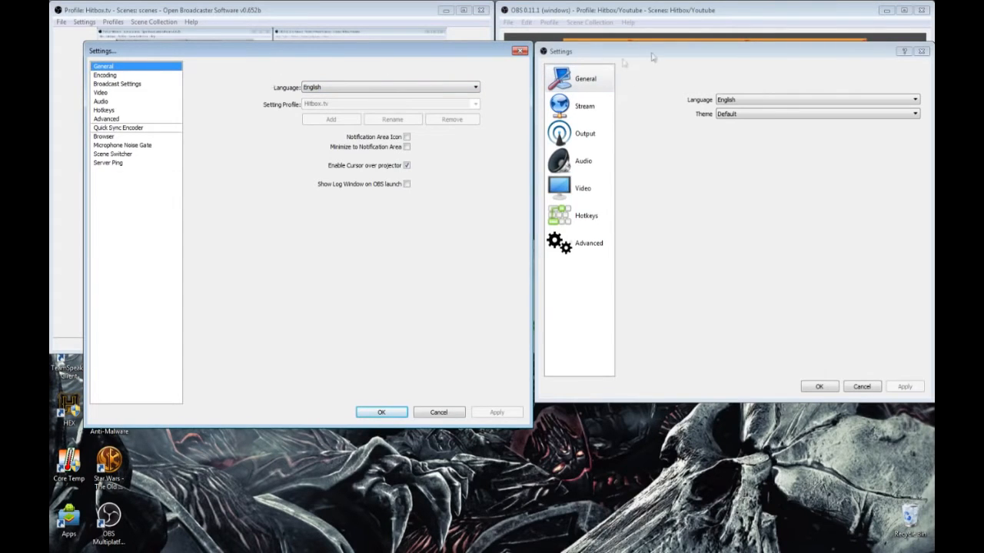
Step: Set the theme of OBS 0.11.1 to Dark and apply it
left_click(744, 116)
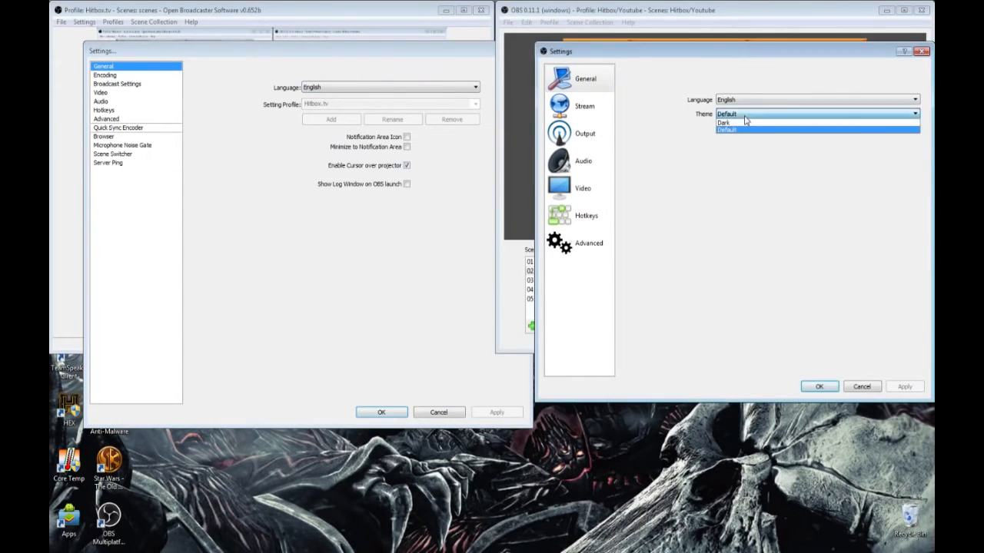
left_click(747, 124)
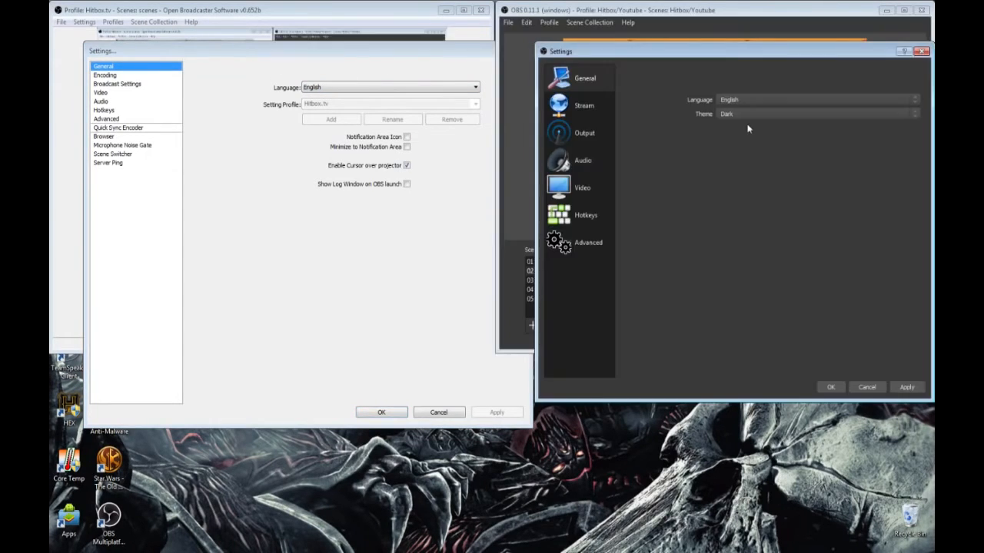
left_click(908, 388)
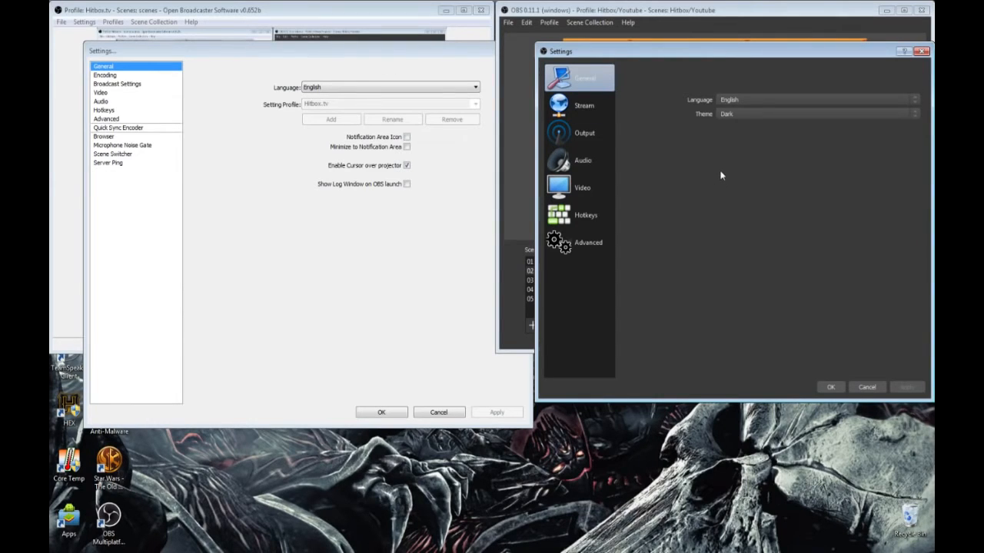
Step: Show the Stream settings of OBS 0.11.1 next to the Broadcast Settings of v0.652b
left_click(585, 106)
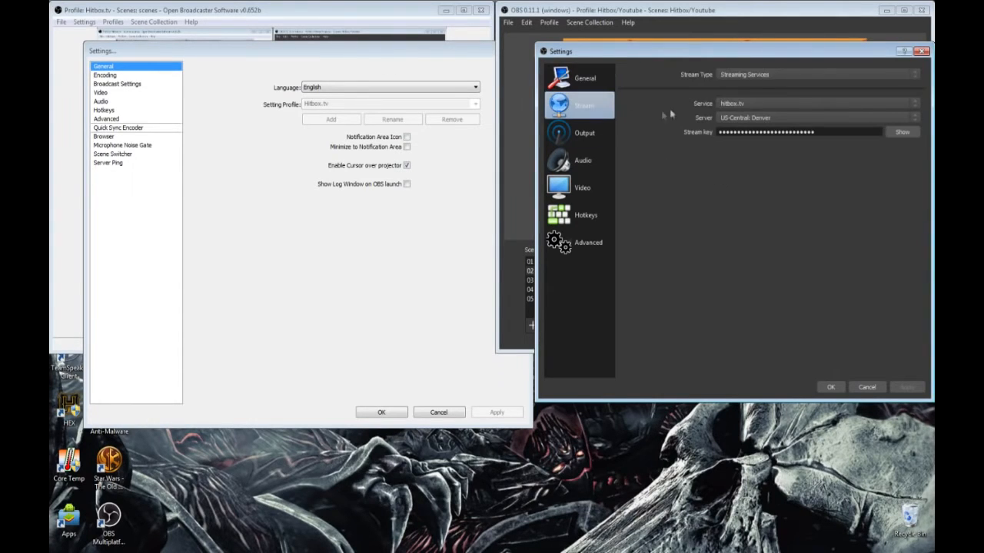
left_click(125, 76)
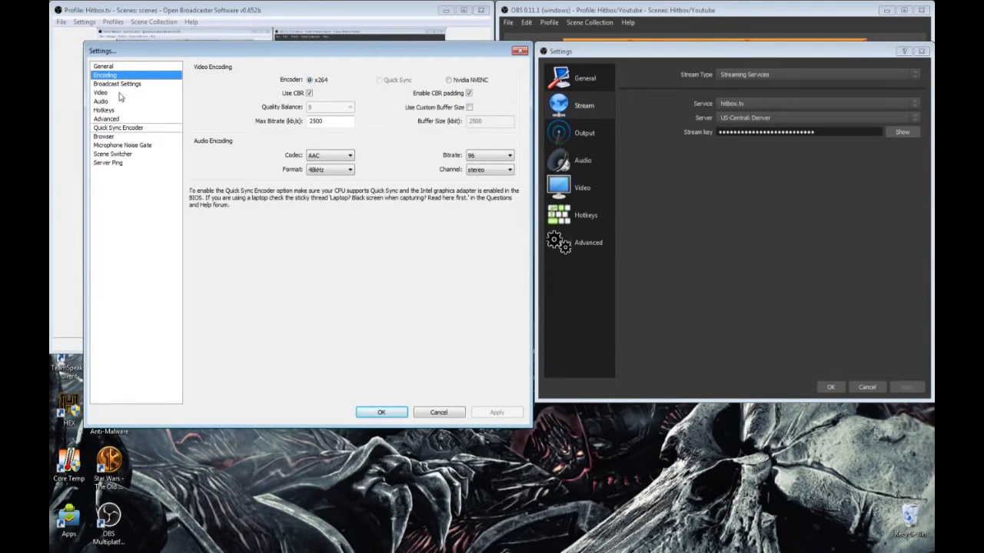
left_click(130, 86)
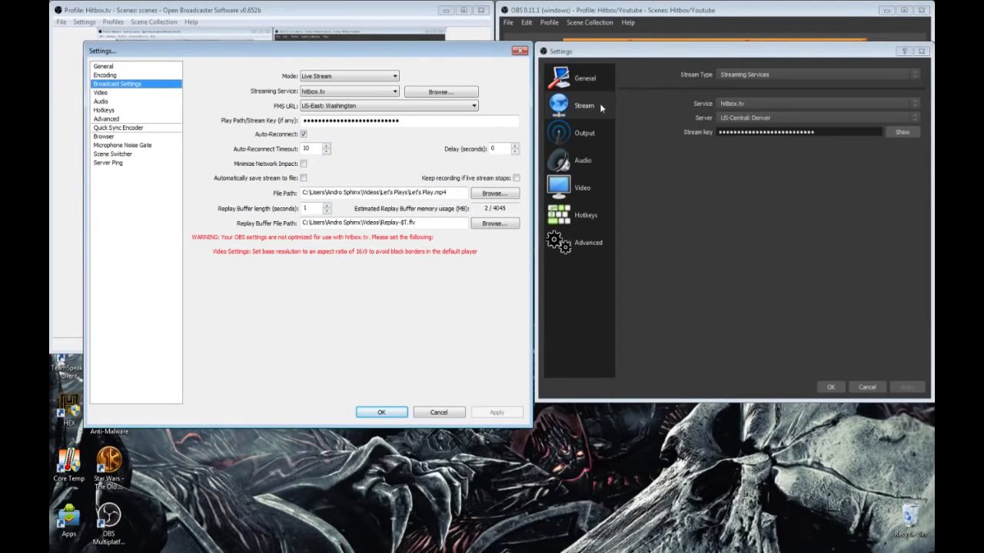
Step: Compare the Stream Type options of OBS 0.11.1 with the broadcast Mode options of v0.652b
left_click(791, 77)
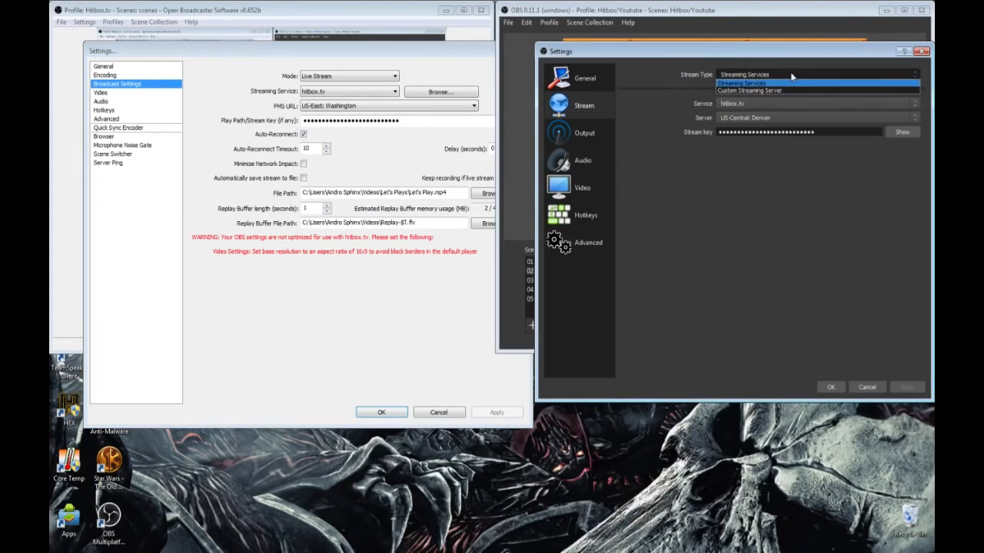
left_click(788, 81)
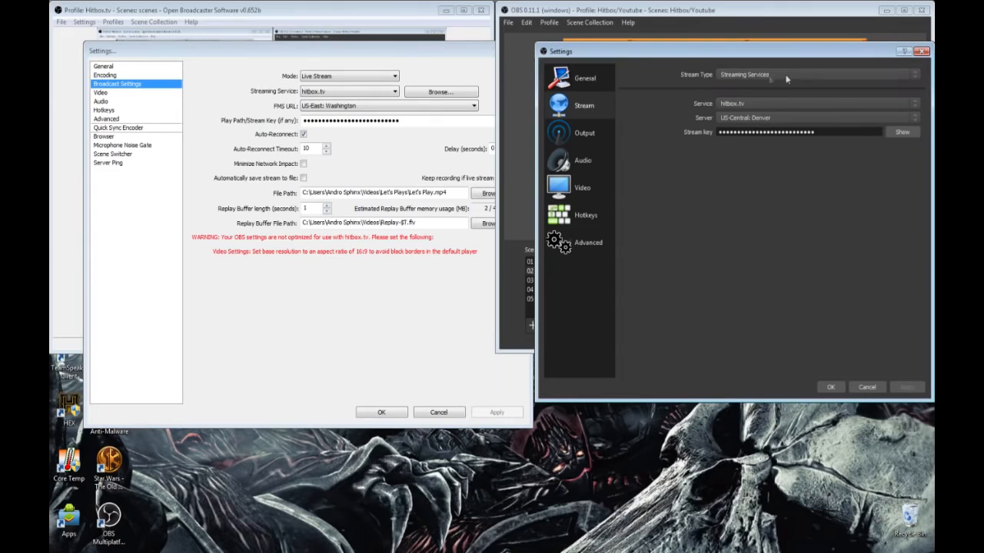
left_click(374, 79)
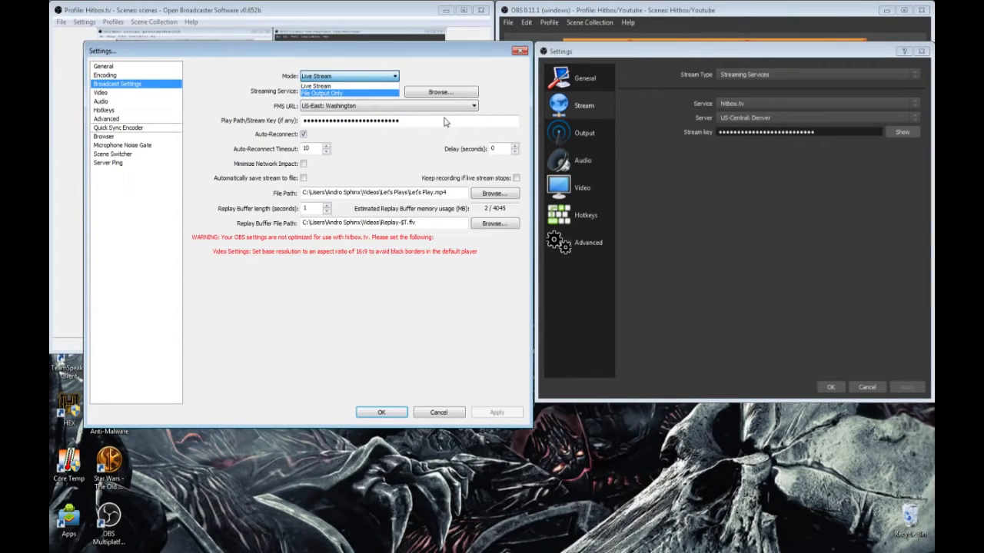
left_click(369, 85)
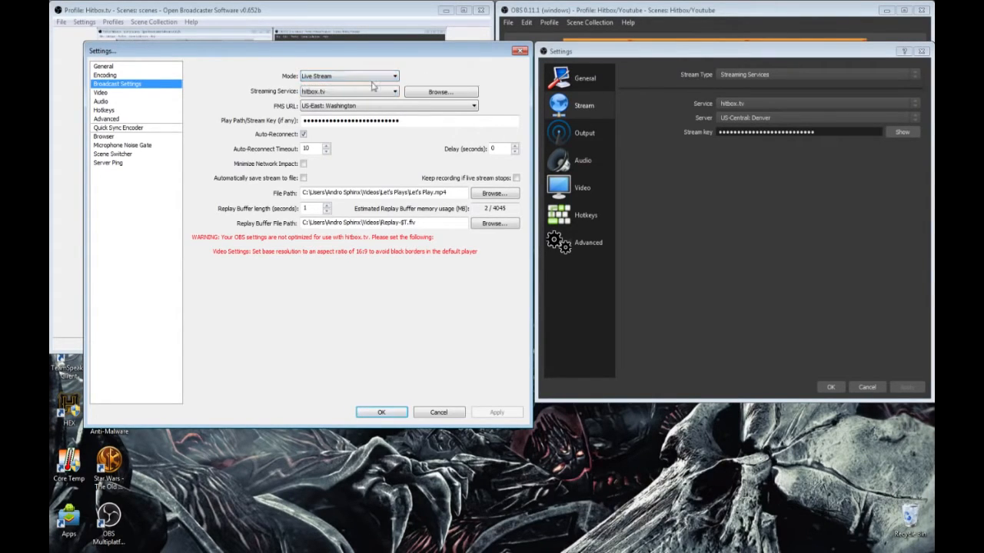
left_click(394, 76)
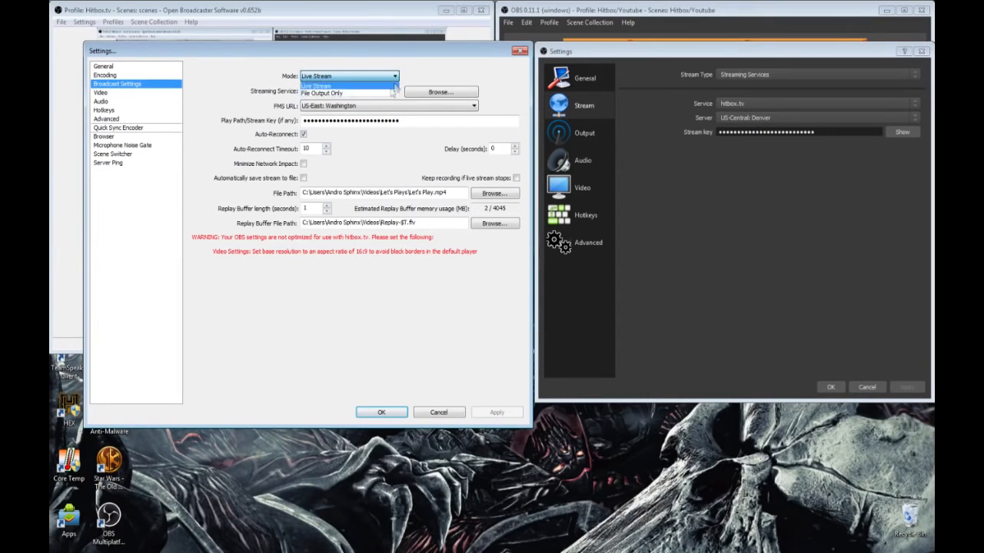
left_click(446, 79)
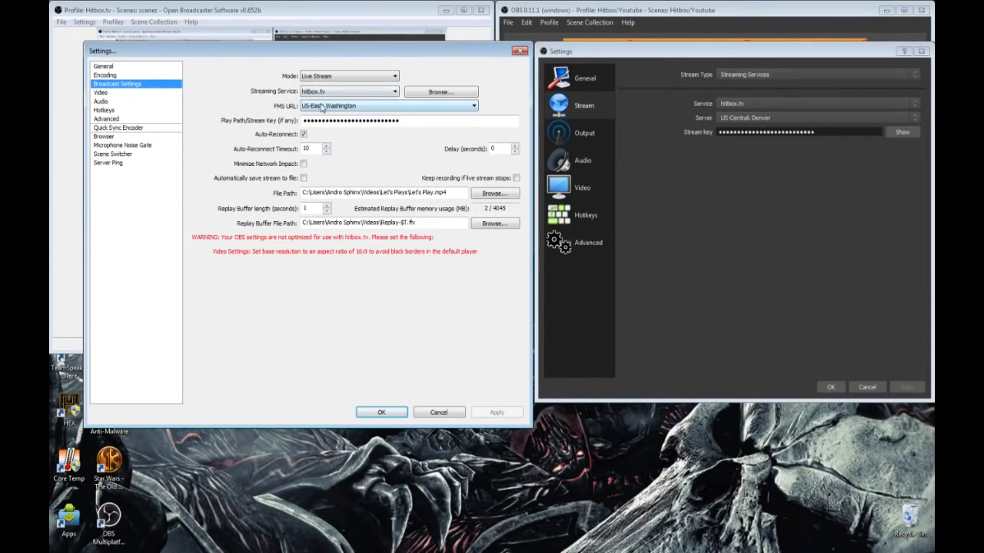
Step: View the list of streaming services available in the Stream settings of OBS 0.11.1
left_click(754, 105)
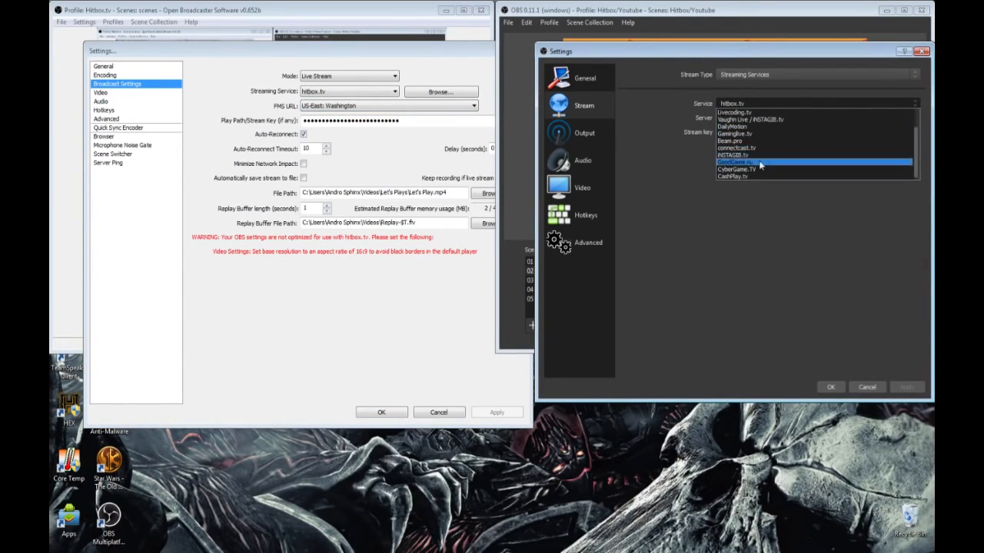
left_click(746, 213)
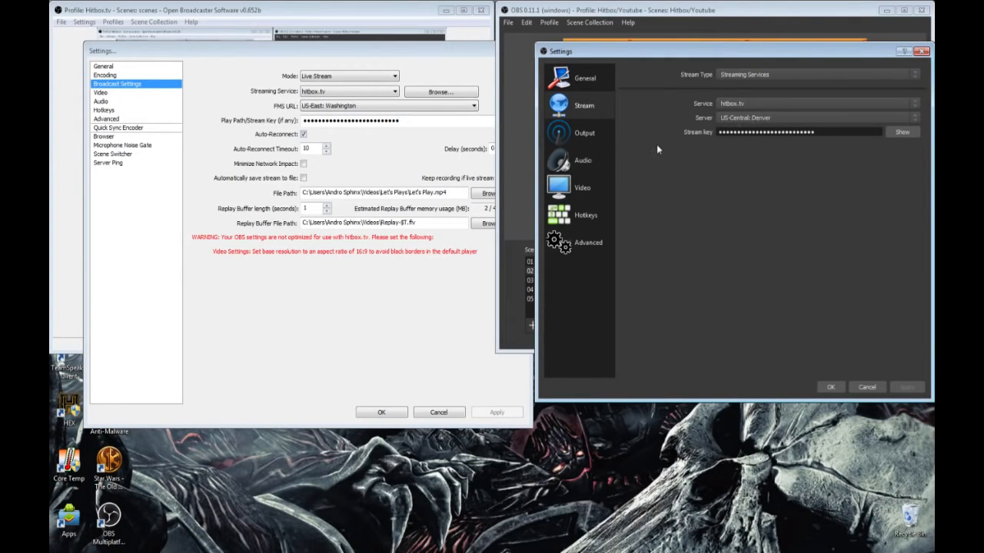
left_click_drag(415, 59, 411, 58)
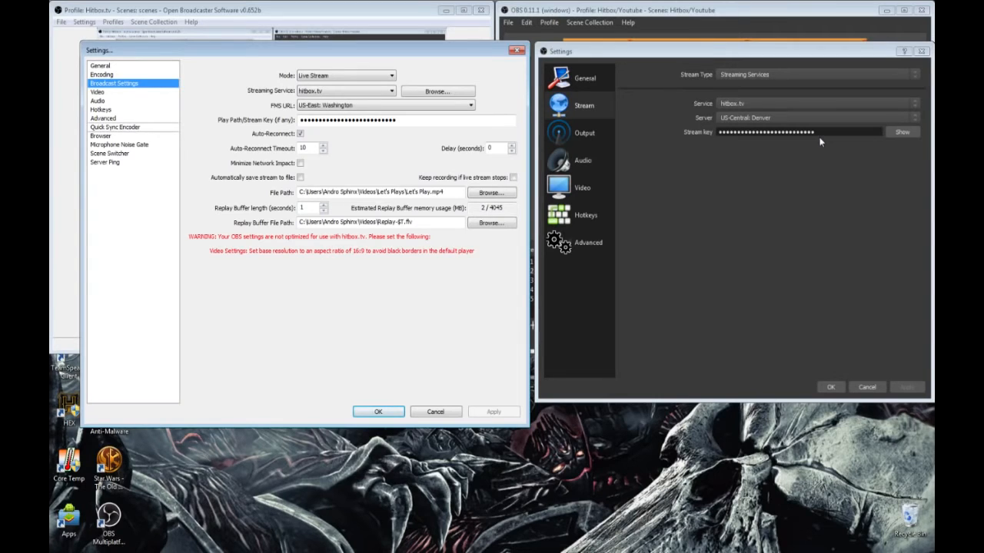
Step: In the Output settings of OBS 0.11.1, view the Simple output mode and its recording formats, and return the mode to Advanced
left_click(593, 142)
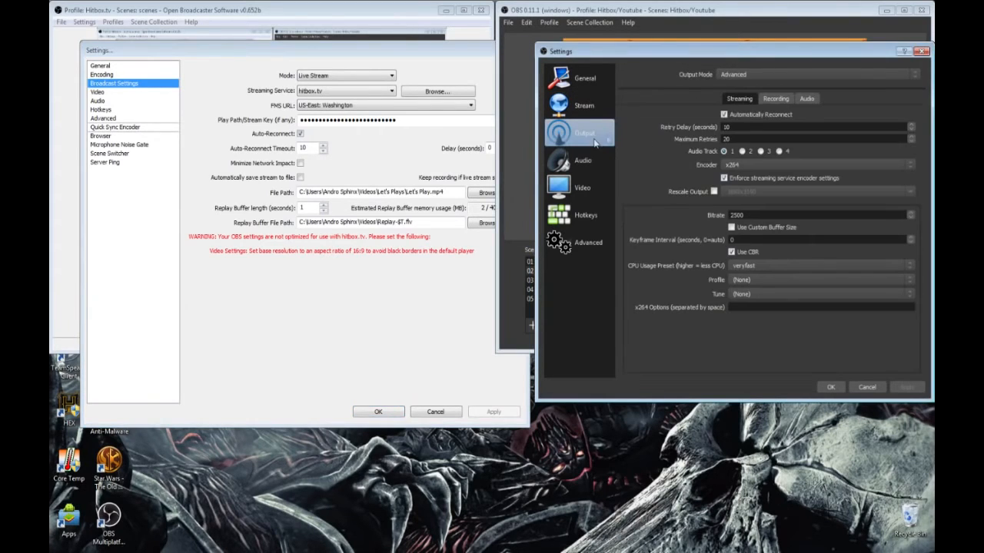
left_click(743, 76)
left_click(748, 86)
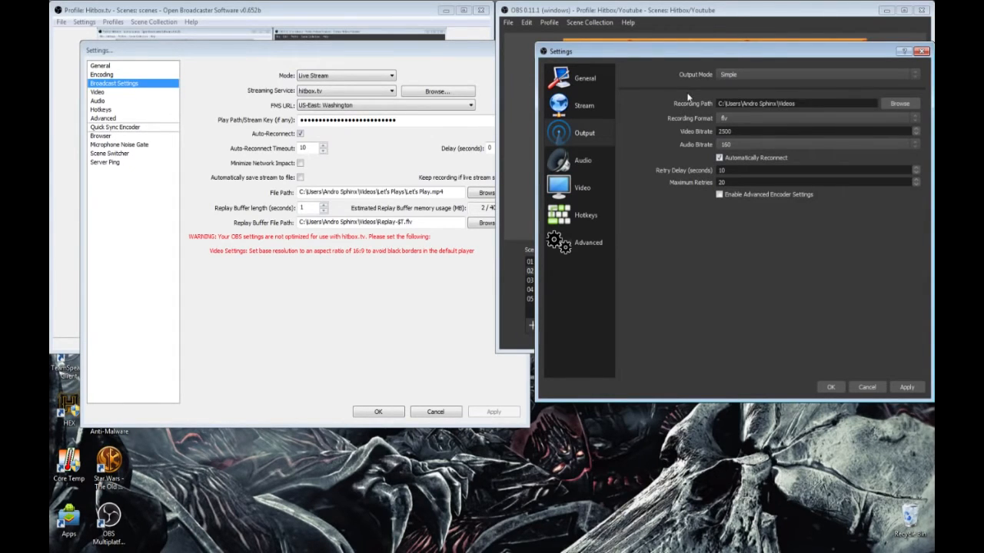
left_click(782, 73)
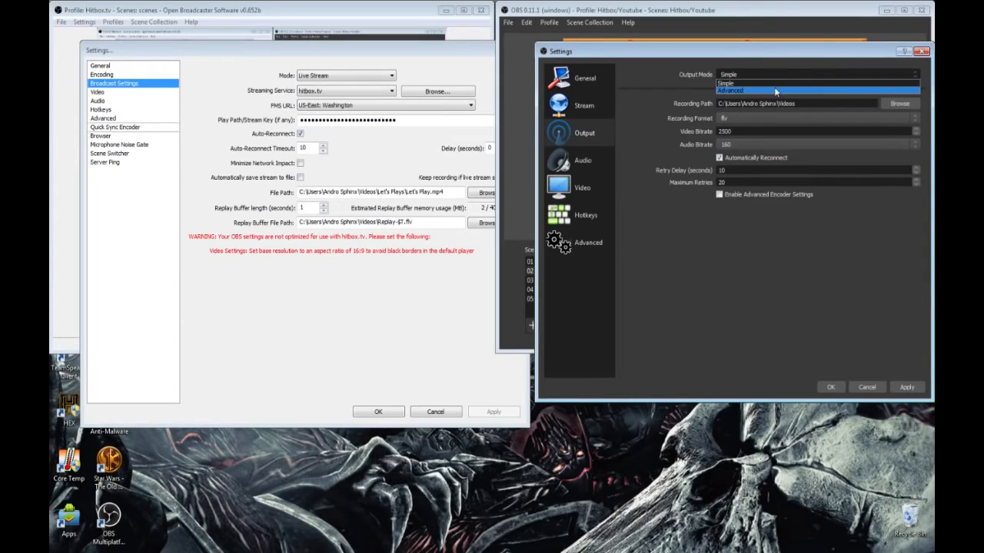
left_click(666, 112)
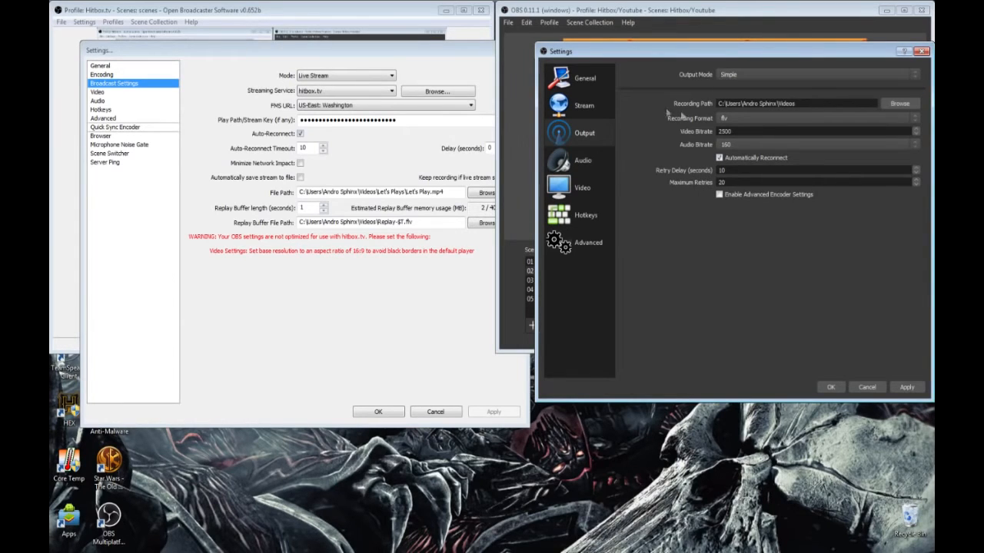
left_click(750, 119)
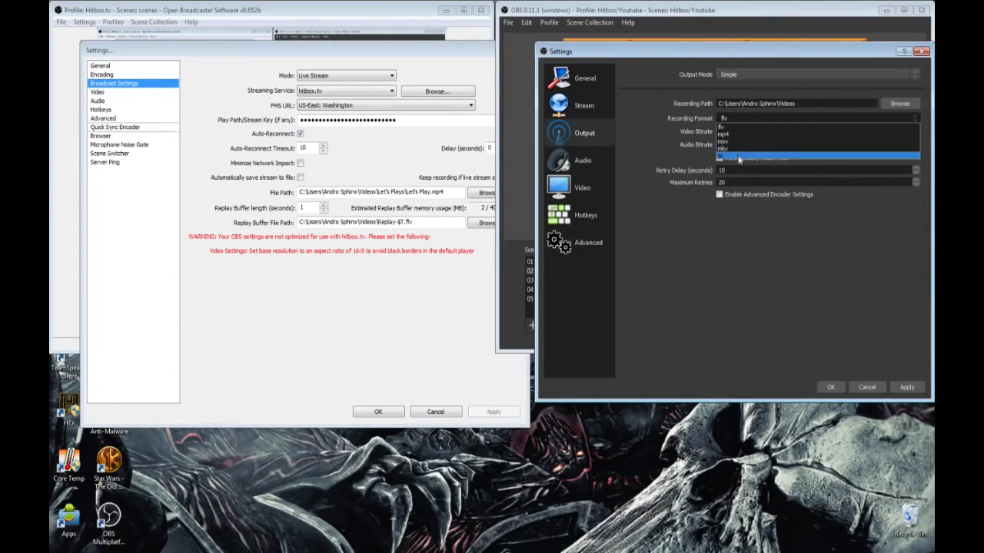
left_click(753, 116)
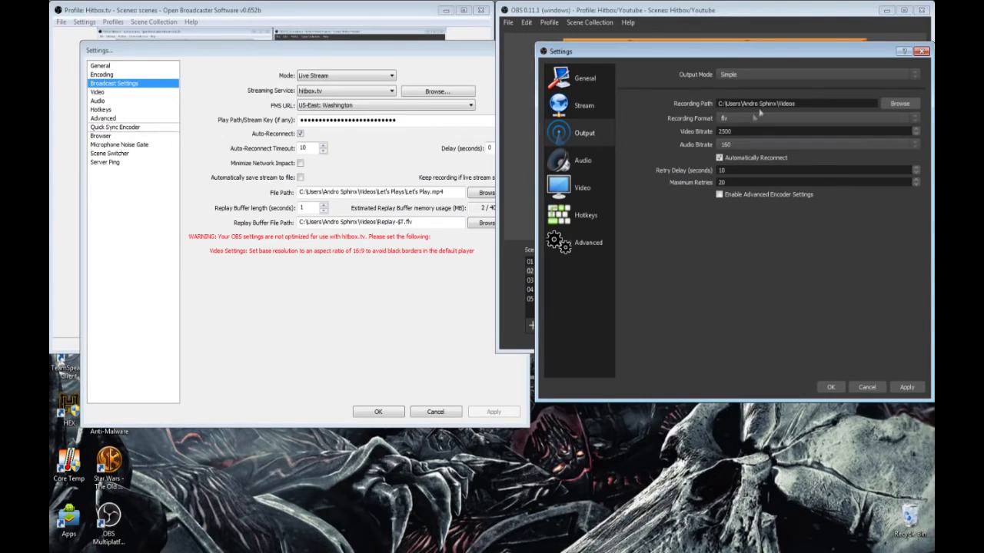
left_click(767, 78)
left_click(768, 84)
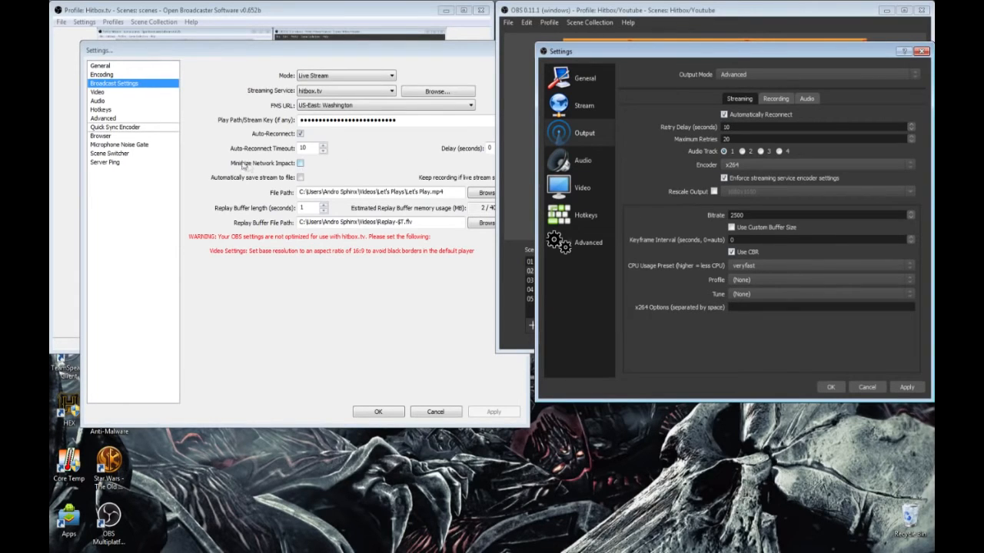
Step: Show v0.652b's Encoding settings beside the advanced Streaming, Recording and Audio output settings of OBS 0.11.1
left_click(130, 76)
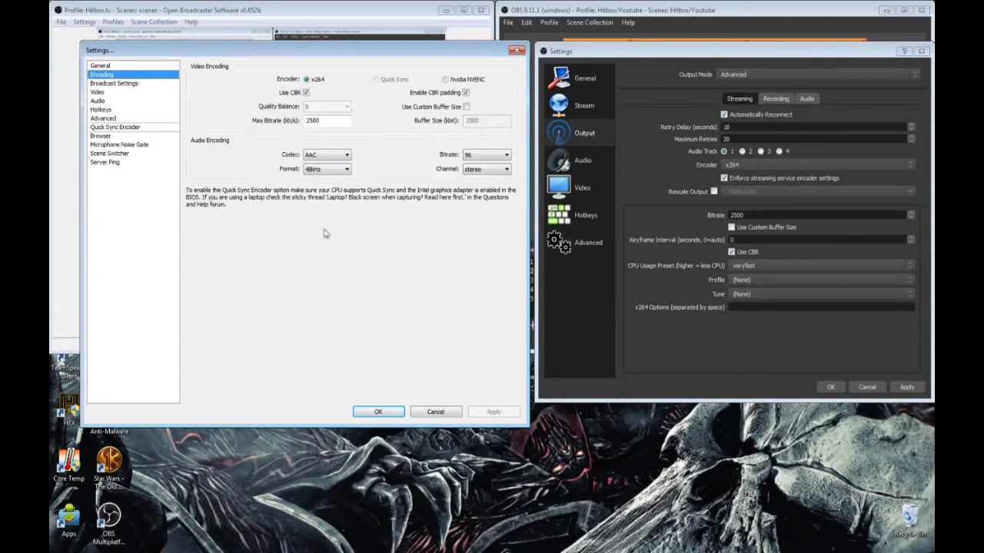
left_click(773, 101)
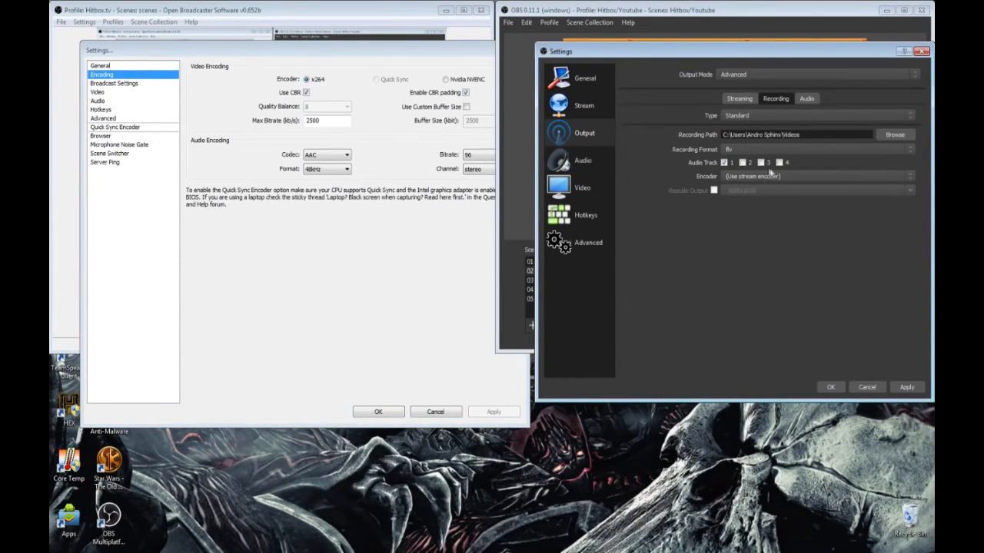
left_click(806, 100)
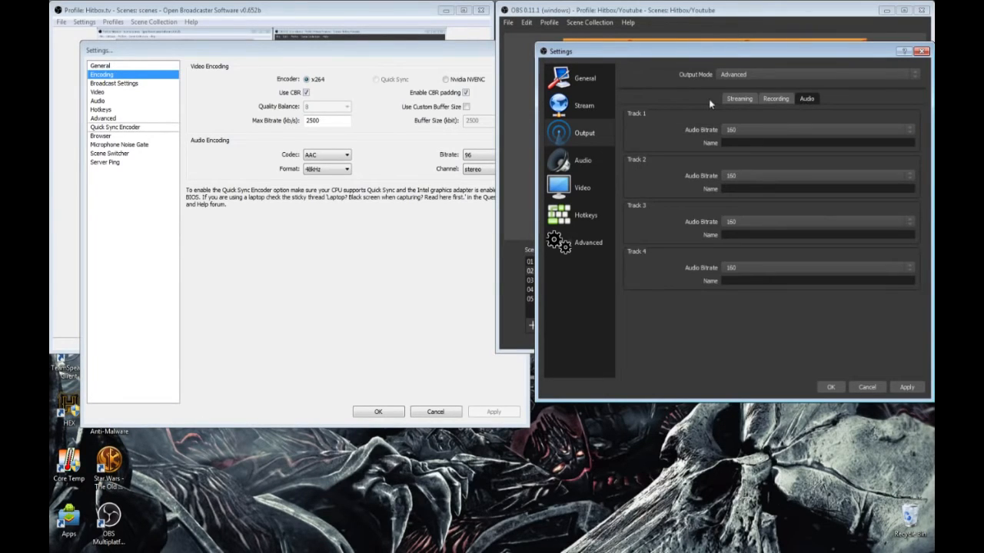
left_click(755, 97)
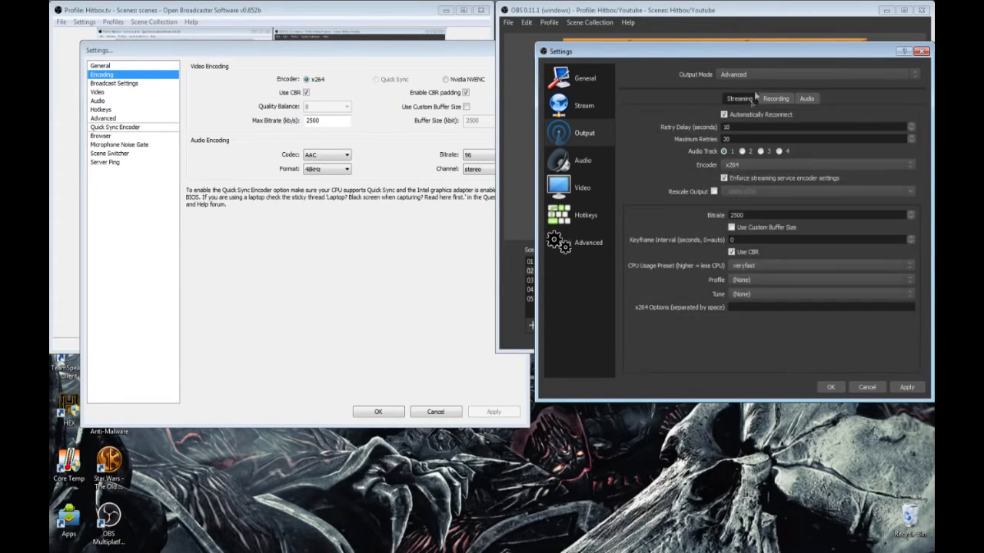
Step: Show the Audio settings of both OBS versions side by side and check v0.652b's push-to-talk hotkeys
left_click(601, 171)
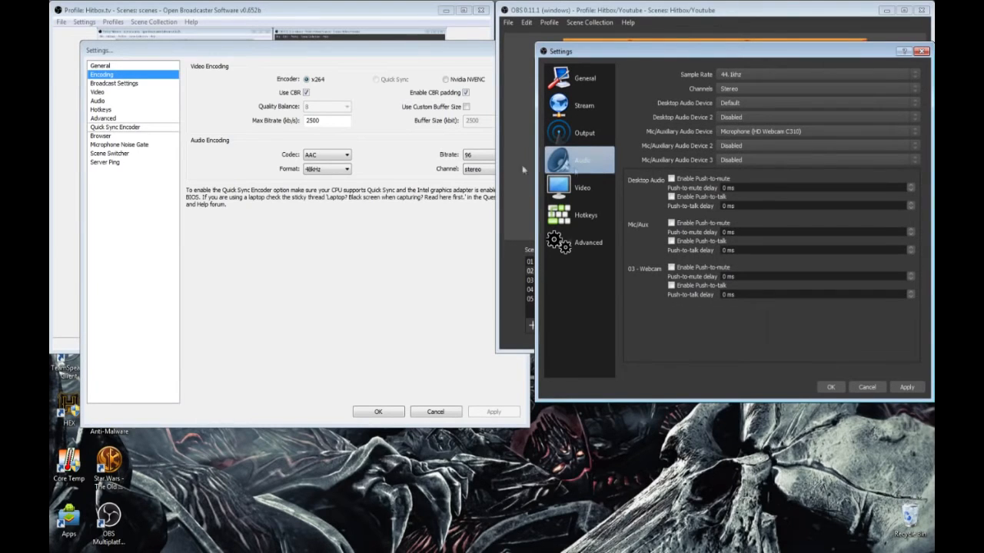
left_click(109, 93)
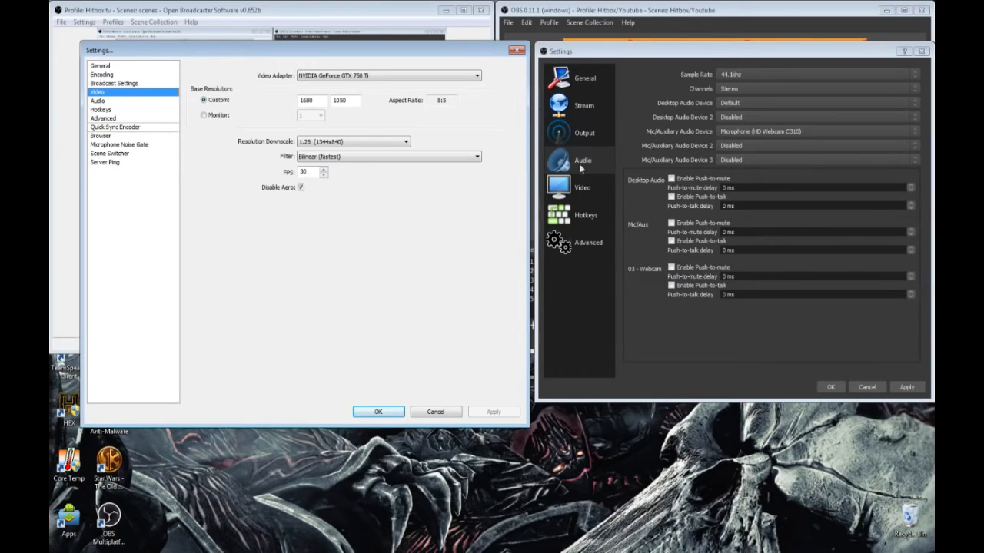
left_click(105, 103)
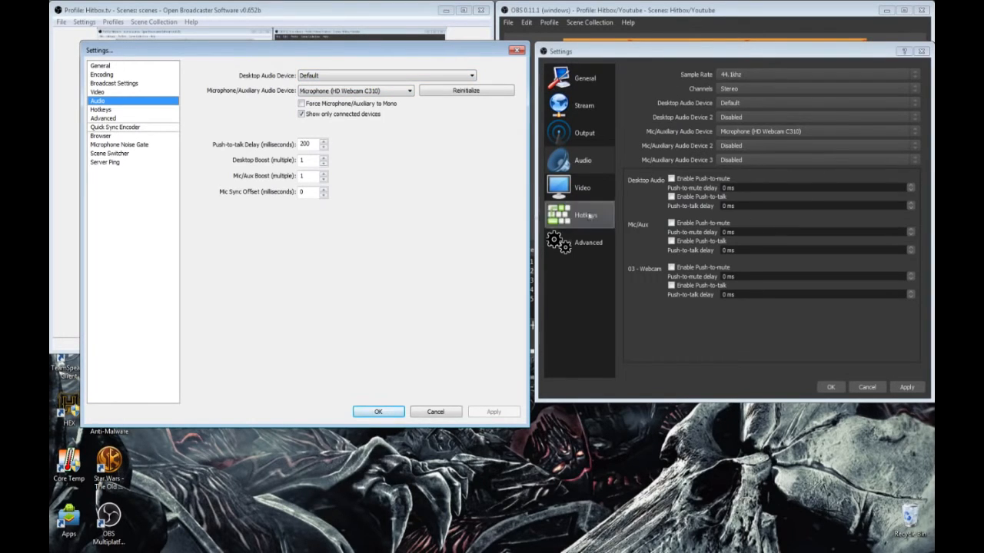
left_click(130, 110)
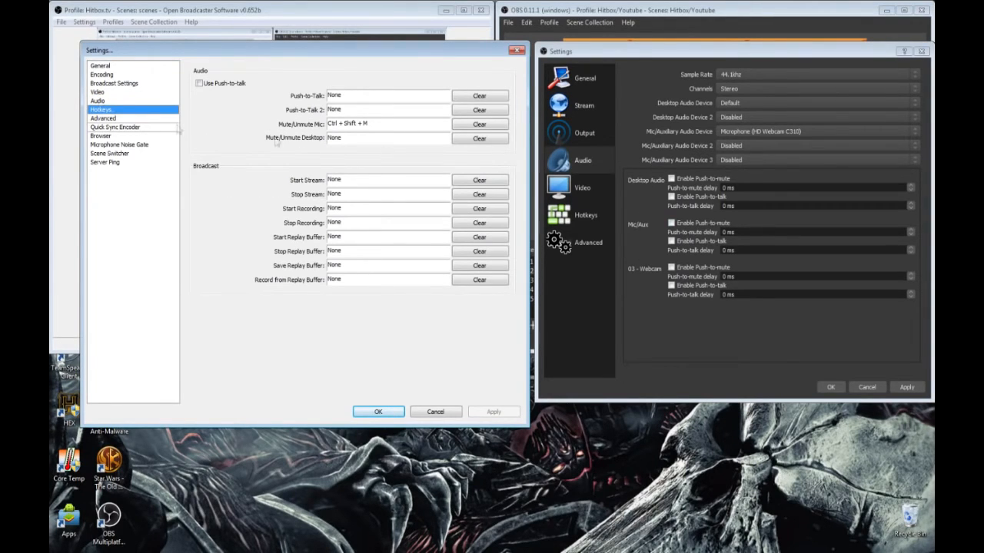
left_click(107, 101)
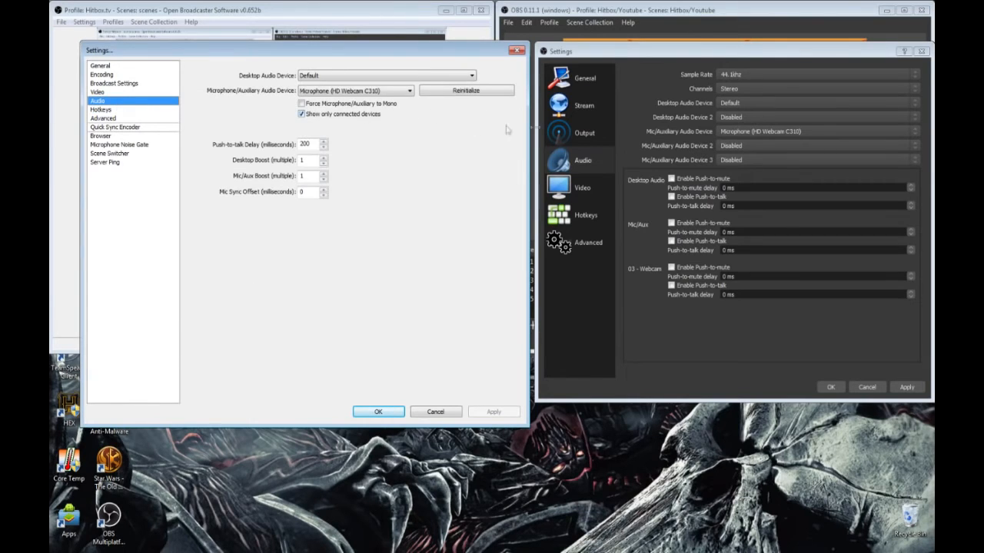
Step: Show both versions' Video settings and compare the renderer options of OBS 0.11.1 with the video adapter choice in v0.652b
left_click(578, 188)
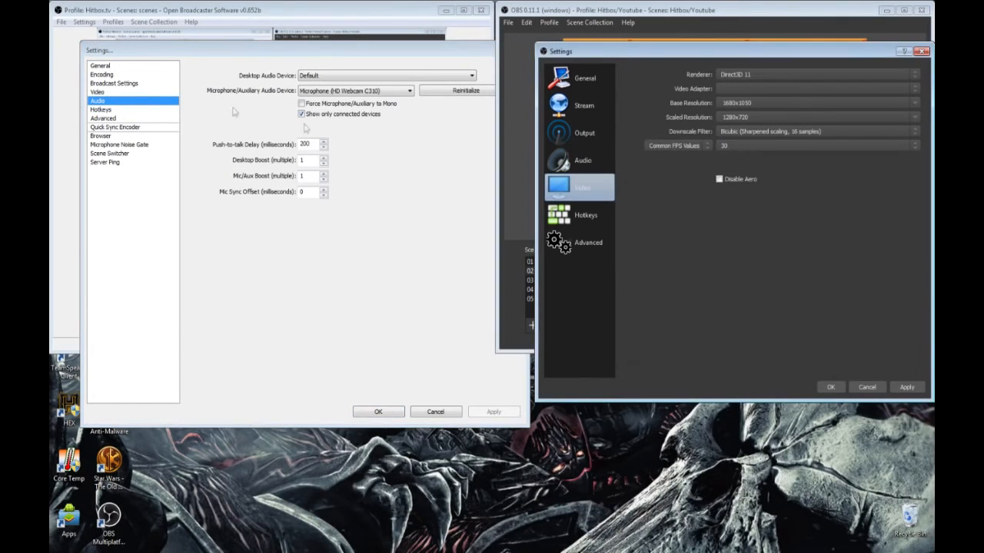
left_click(108, 93)
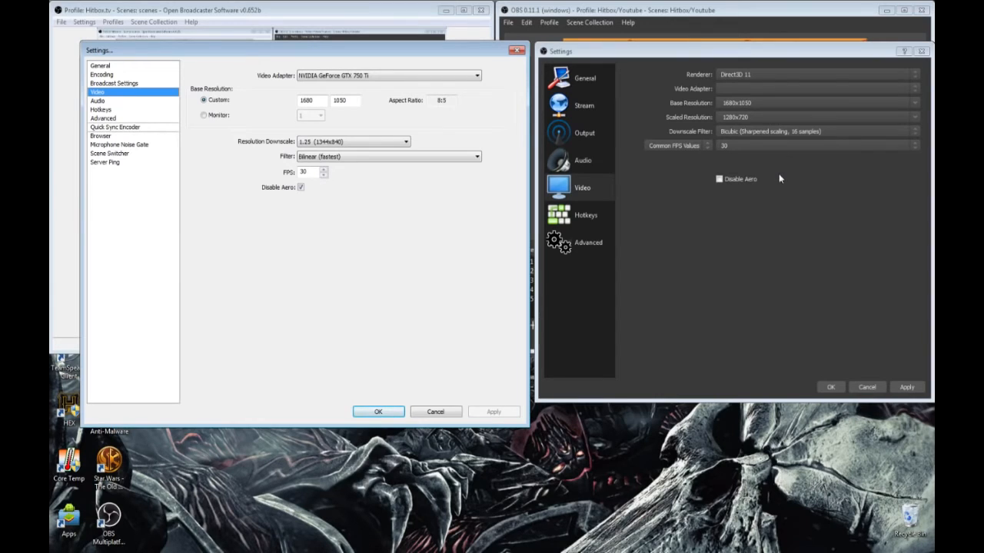
left_click(817, 79)
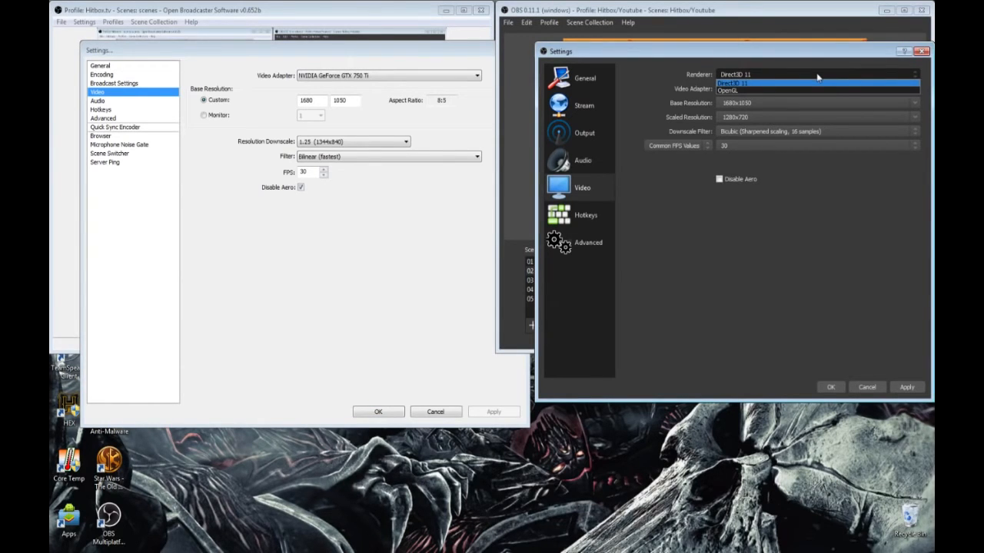
left_click(430, 97)
left_click(435, 80)
left_click(437, 80)
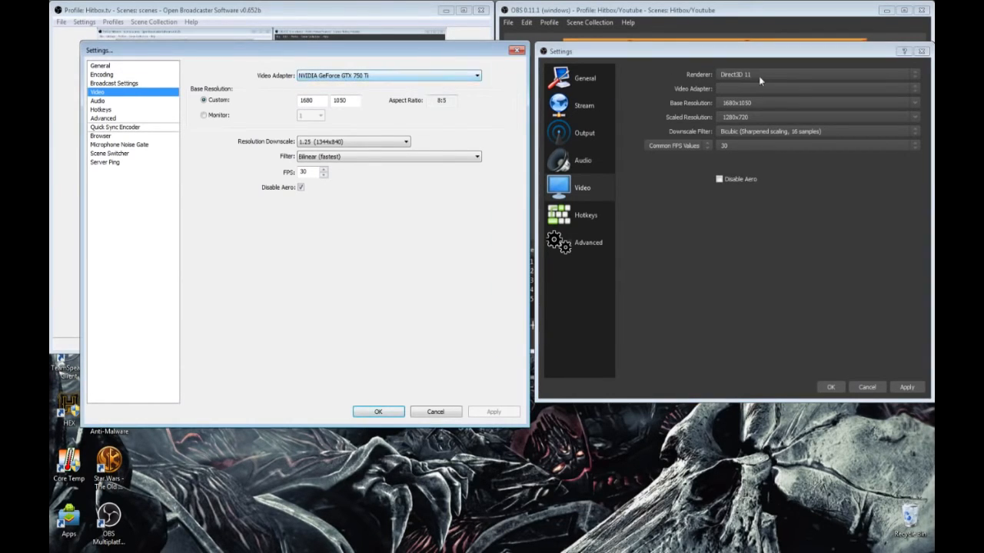
left_click(760, 80)
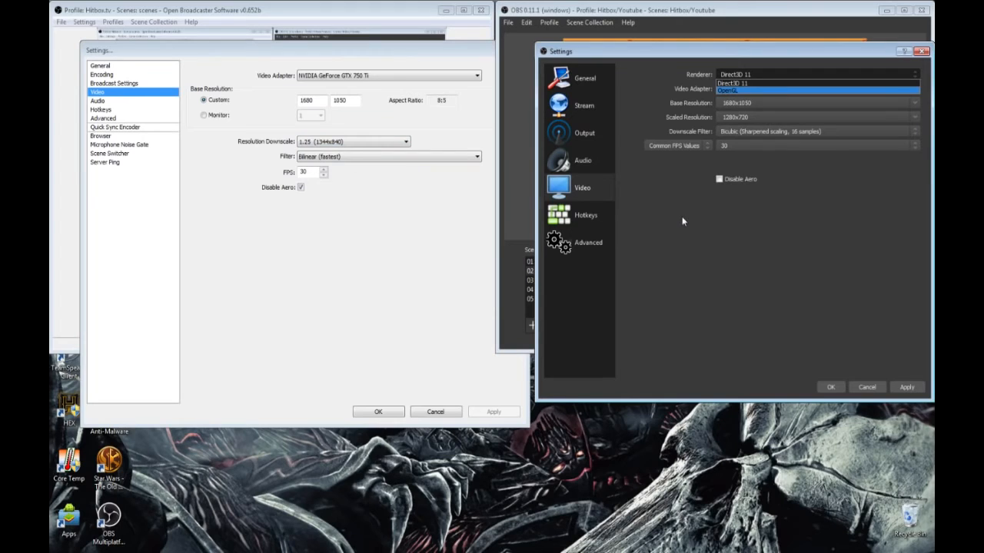
Step: Compare the downscale filter options of OBS 0.11.1 with the video filter options of v0.652b
left_click(754, 134)
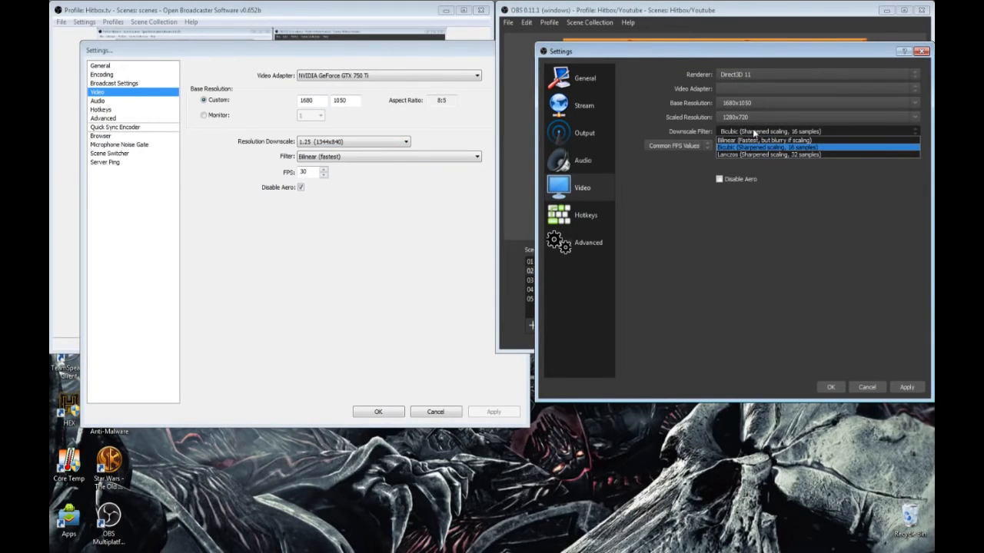
left_click(753, 132)
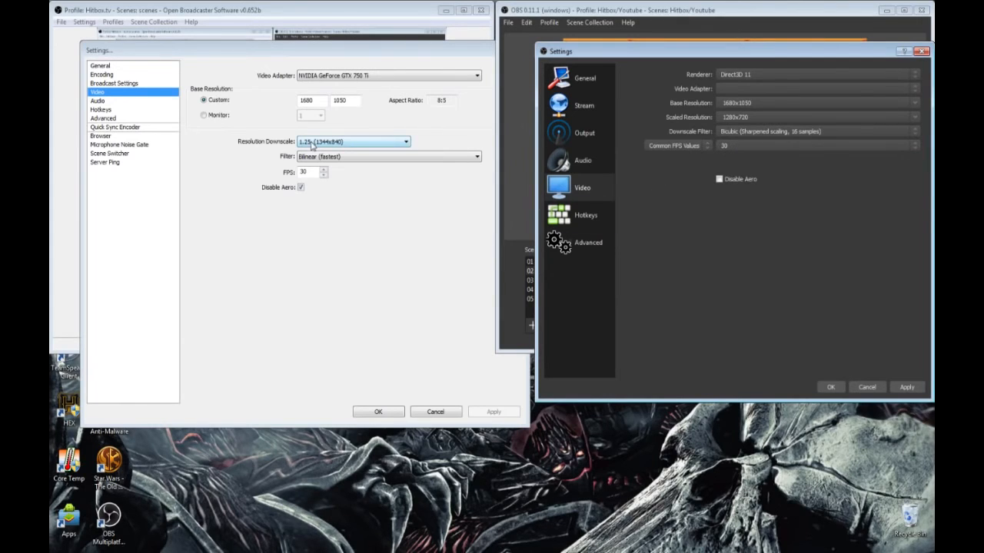
left_click(396, 156)
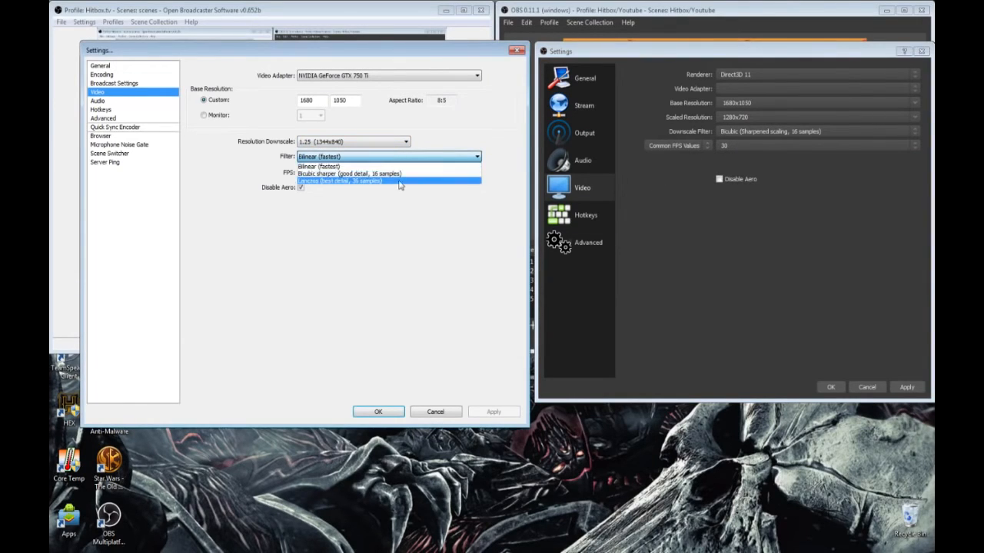
left_click(757, 132)
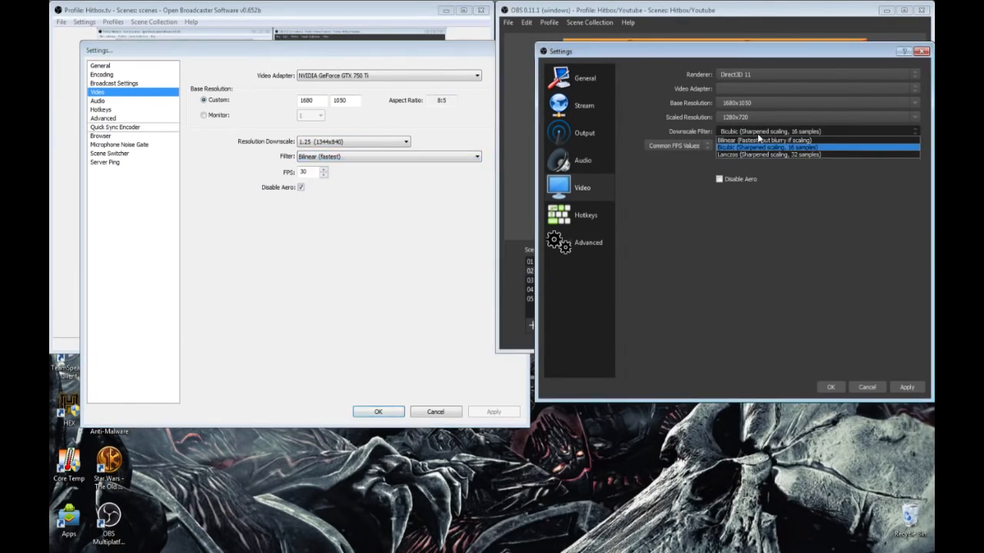
left_click(670, 197)
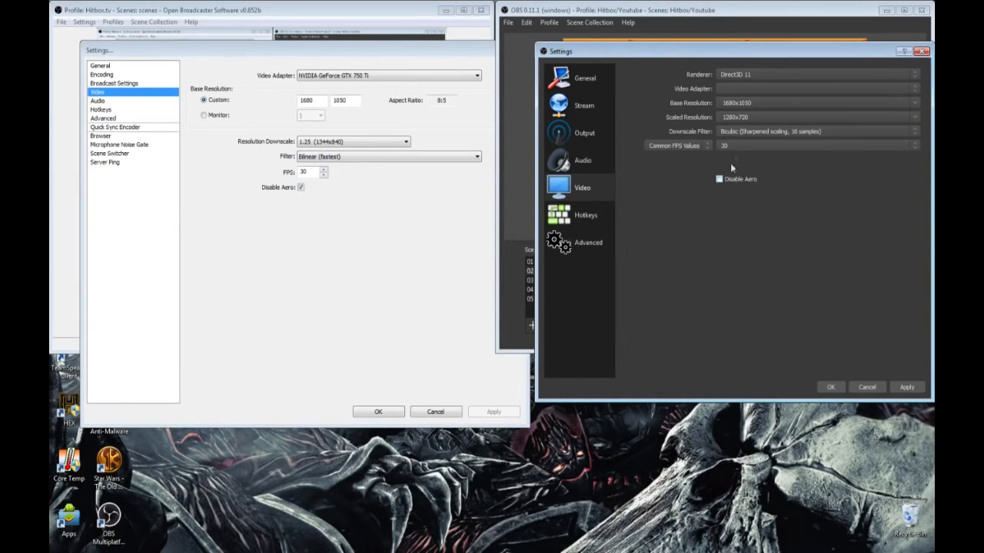
Step: Review the FPS value types and the common FPS values offered in the Video settings of OBS 0.11.1
left_click(689, 146)
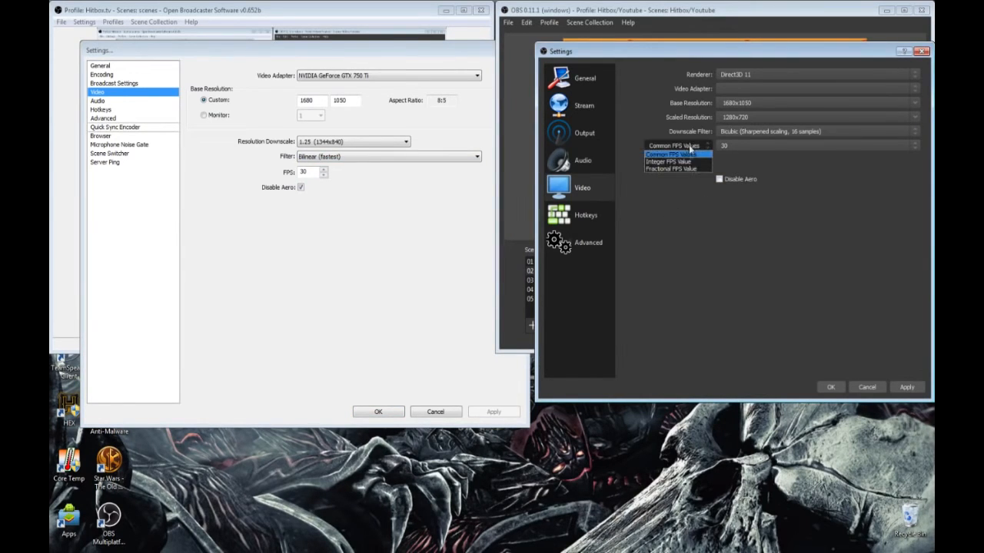
left_click(700, 188)
left_click(762, 145)
left_click(765, 154)
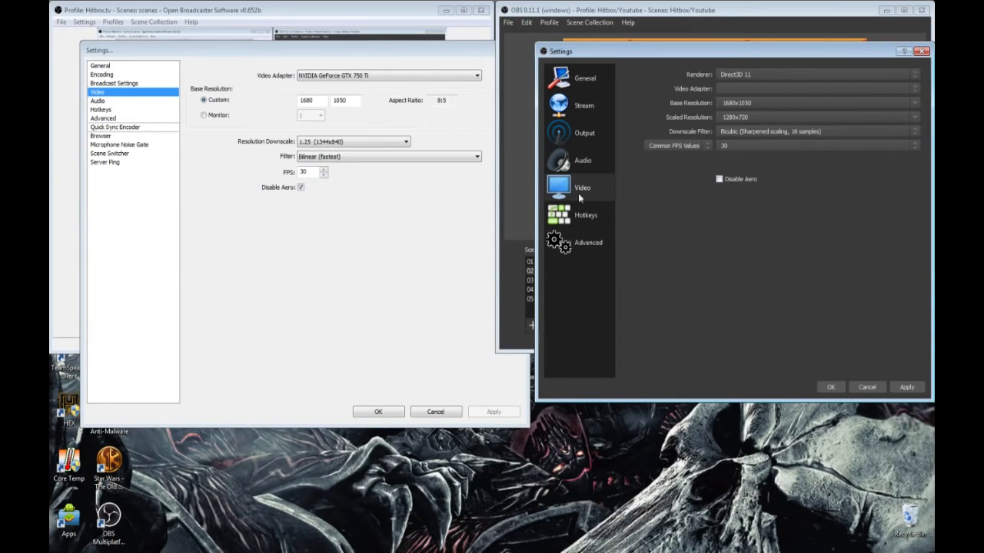
Step: Show the Hotkeys settings of both OBS versions side by side and look through the per-scene and per-source hotkeys in OBS 0.11.1
left_click(583, 215)
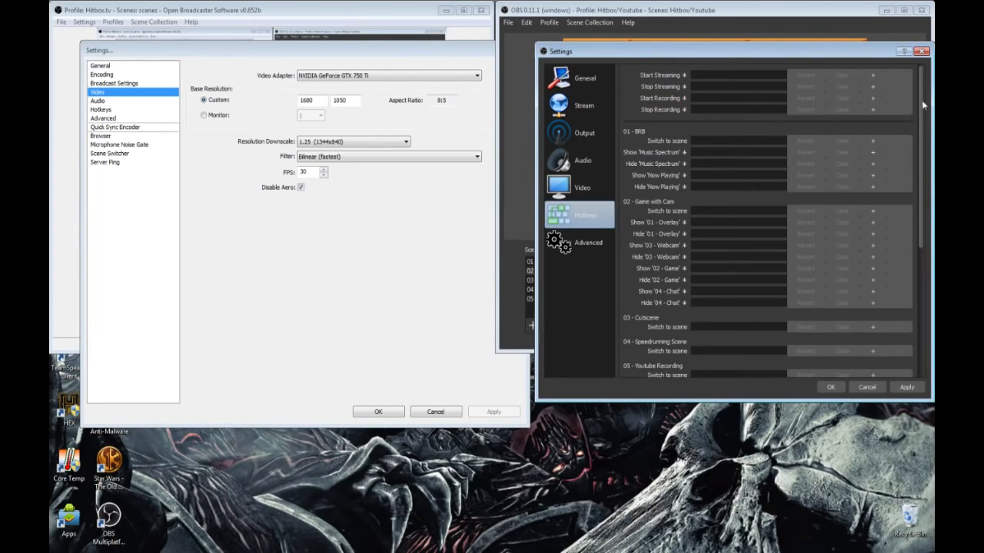
left_click_drag(923, 106, 930, 142)
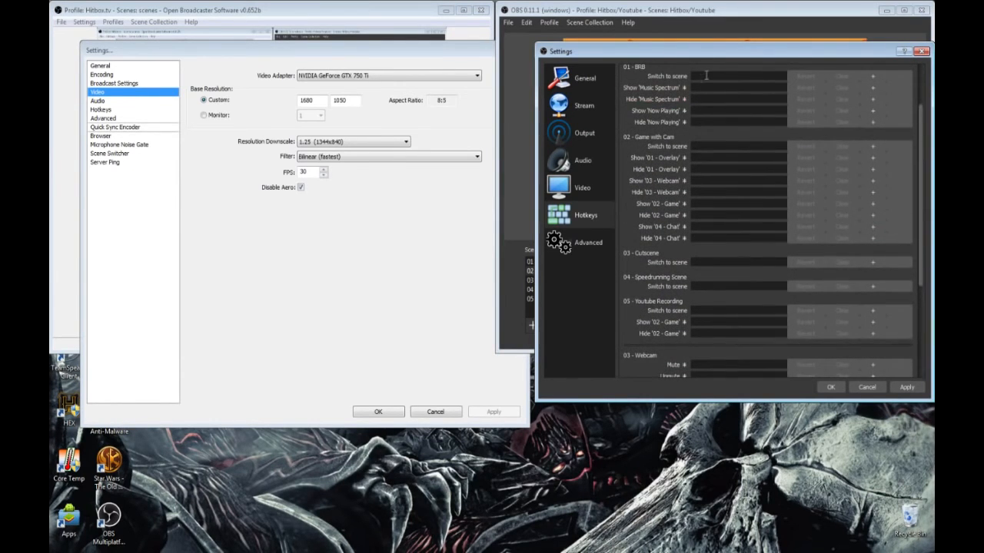
scroll(783, 113, "up", 1)
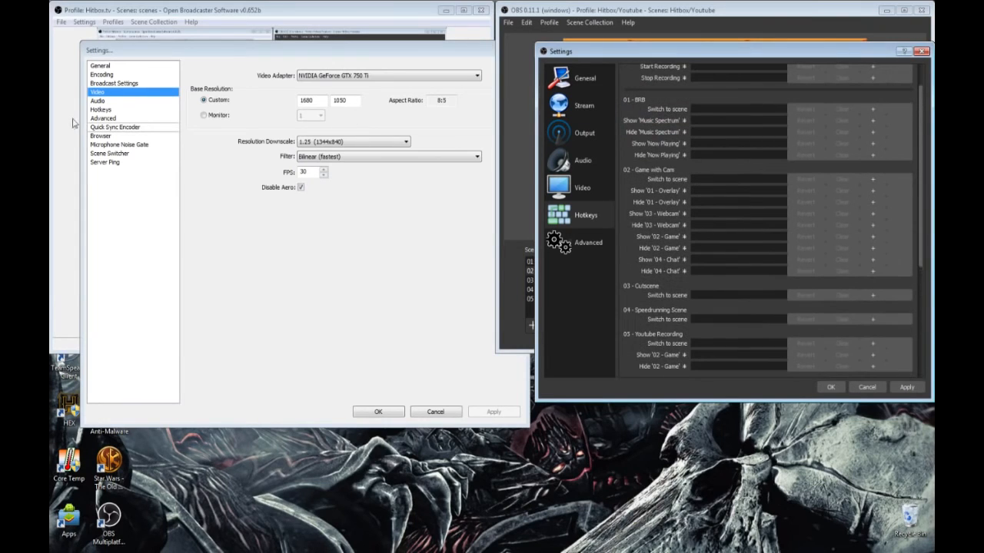
left_click(102, 110)
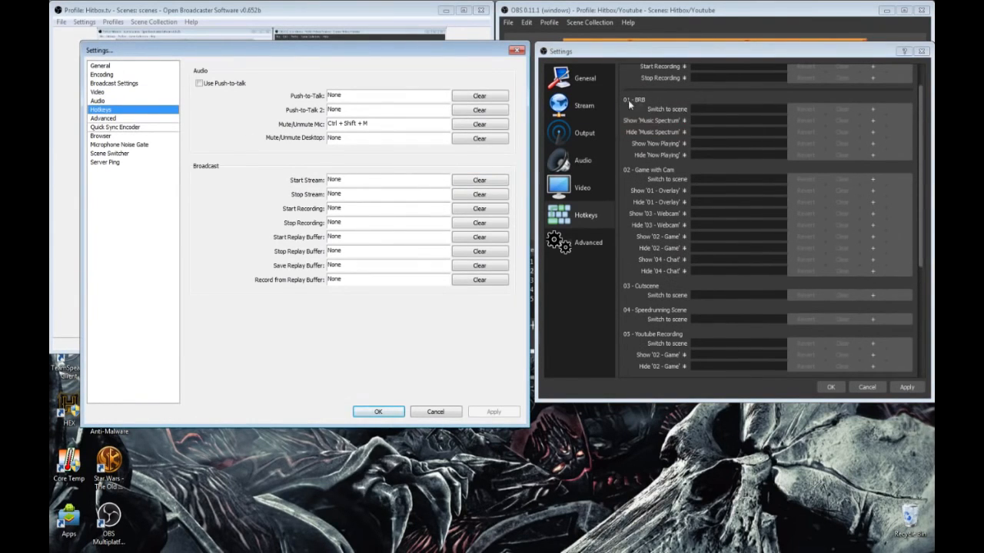
Step: Try adding a second hotkey slot for switching to the 01 - BRB scene, and remove it again
left_click(877, 112)
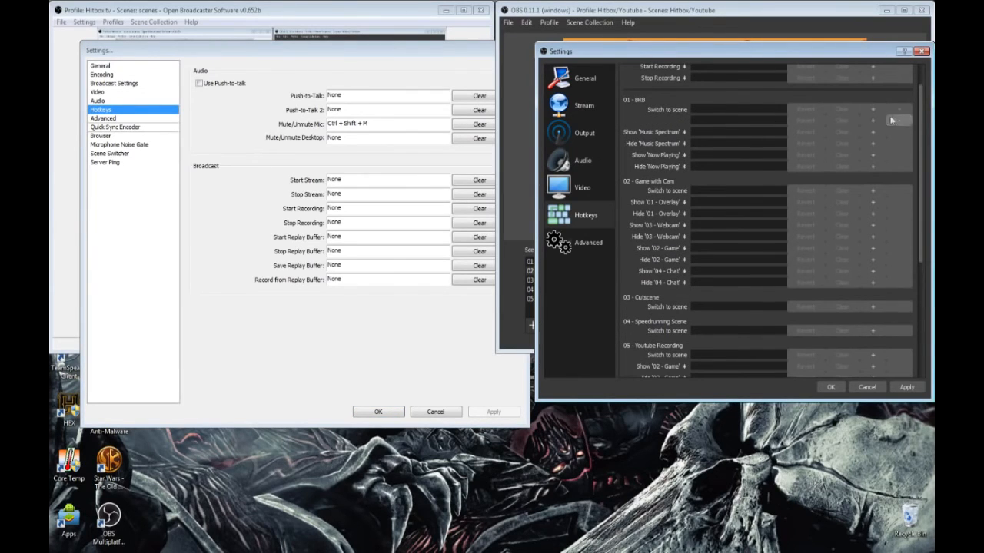
left_click(899, 120)
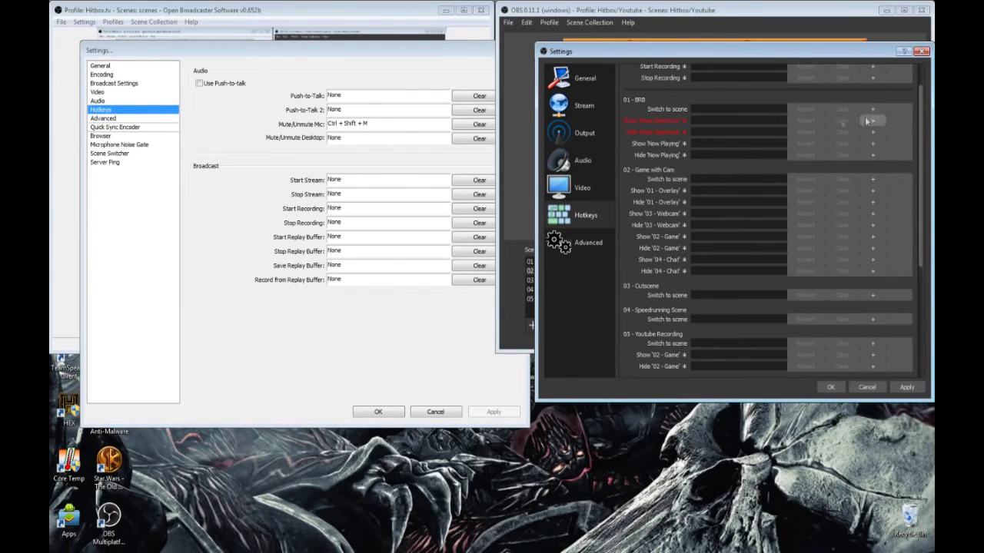
left_click(754, 110)
key("F1")
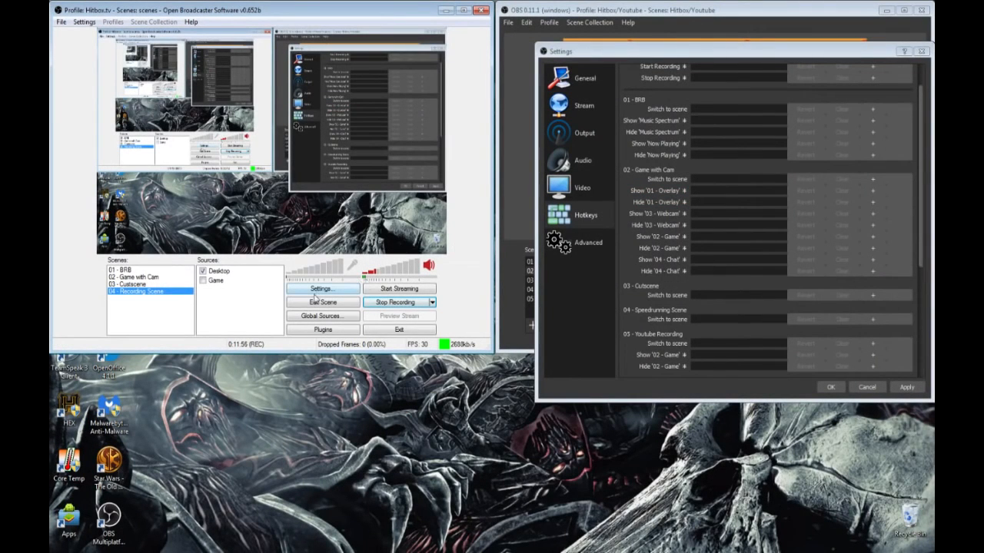
Step: Reopen v0.652b's settings, place them beside those of OBS 0.11.1 and show the Browser plugin settings
left_click(333, 290)
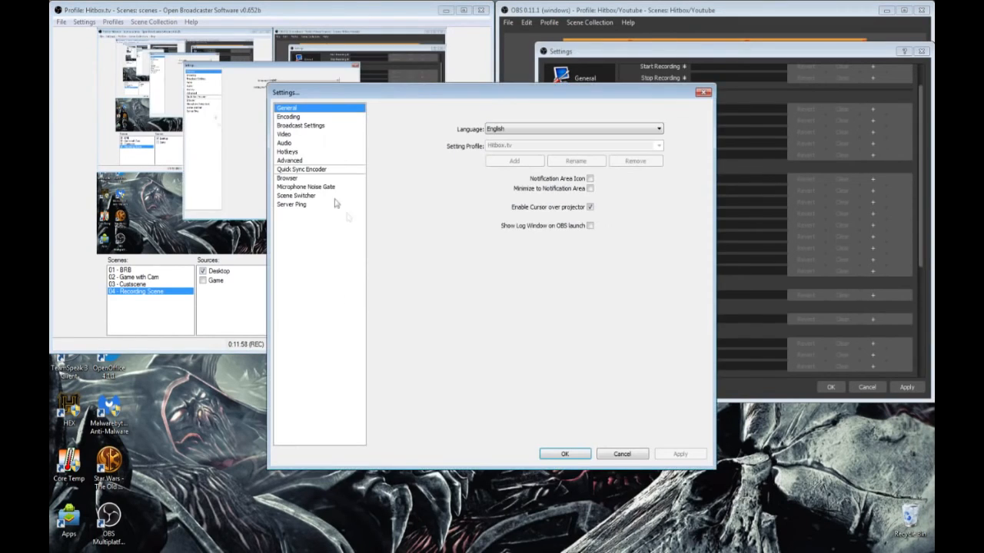
left_click_drag(378, 92, 196, 29)
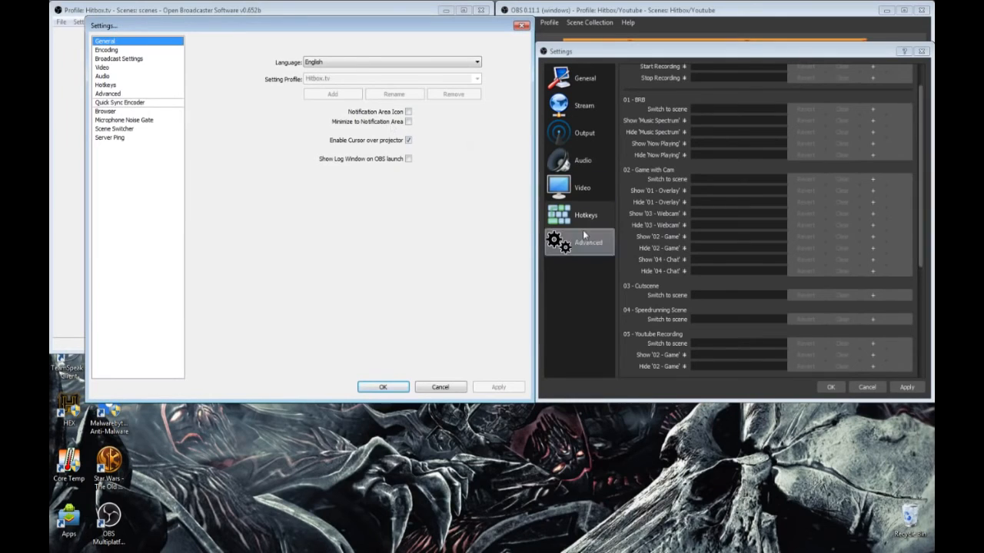
left_click(143, 113)
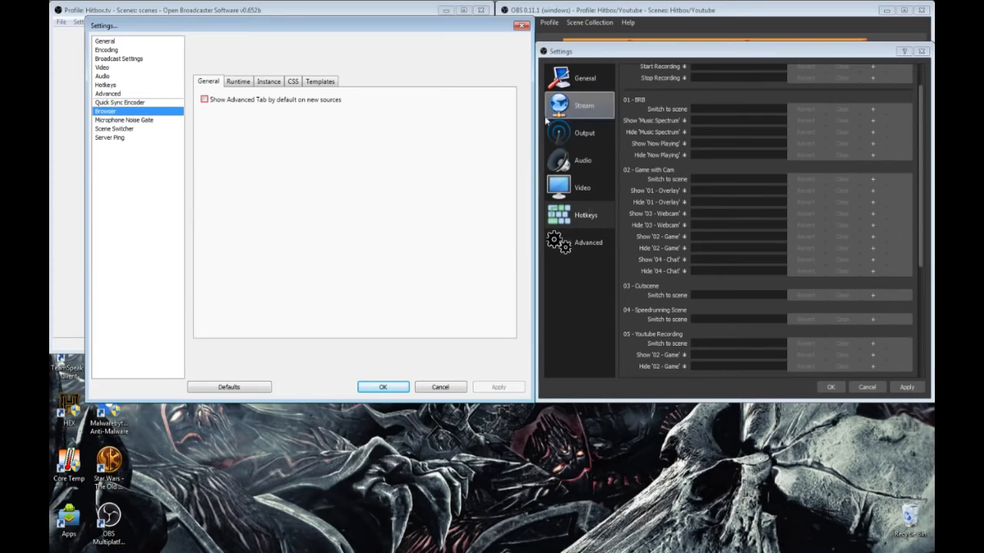
Step: Compare both versions' Advanced settings and v0.652b's Audio and Quick Sync Encoder settings, and close both settings windows without changes
left_click(588, 250)
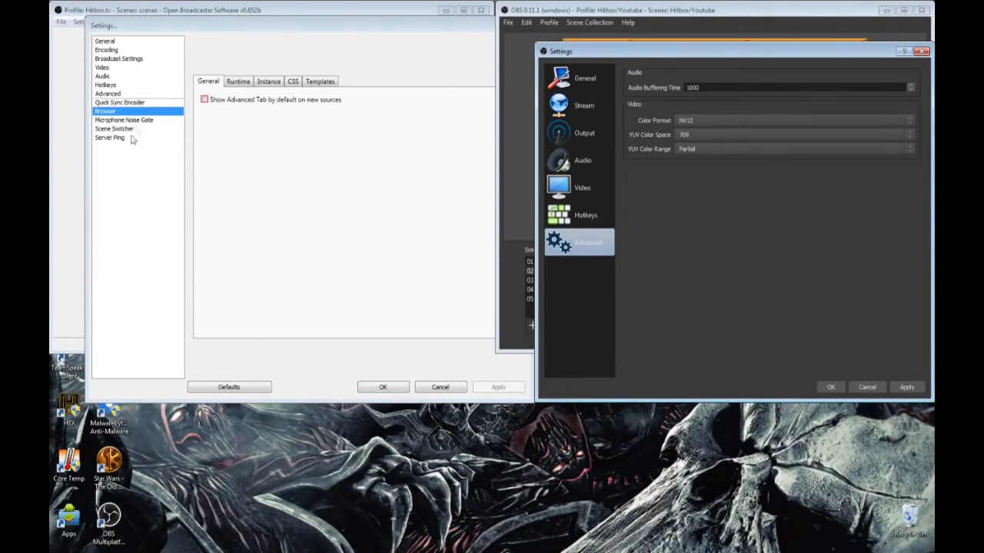
left_click(146, 94)
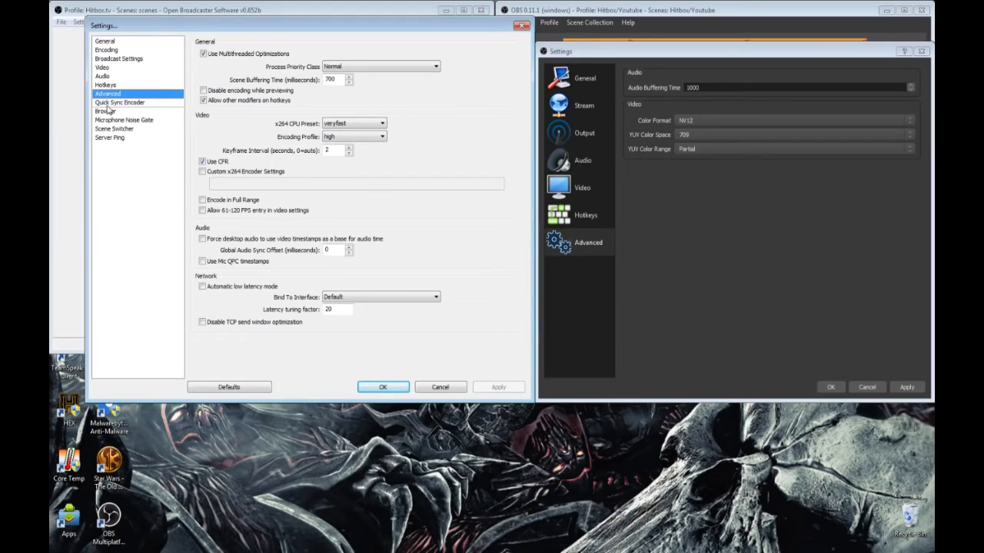
left_click(149, 78)
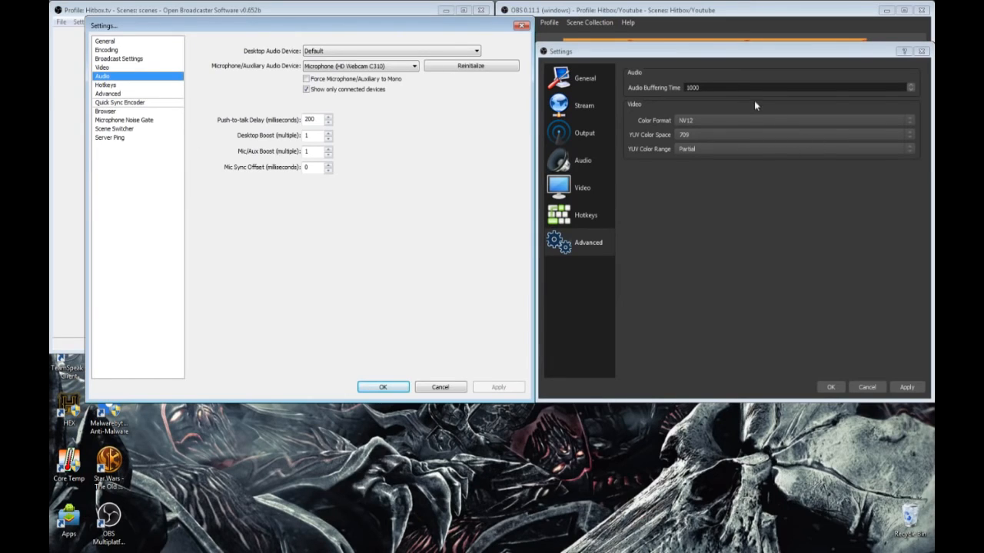
left_click(130, 103)
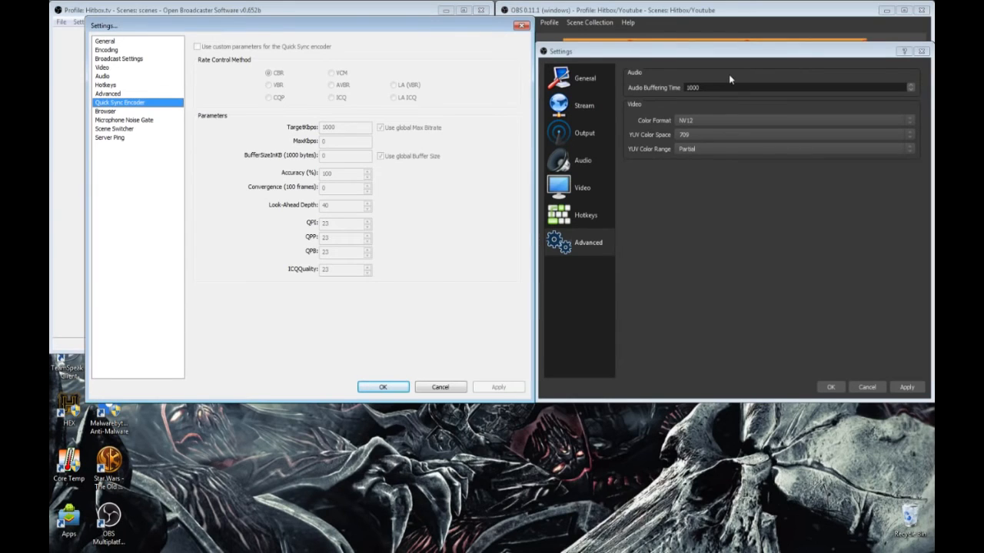
left_click(525, 28)
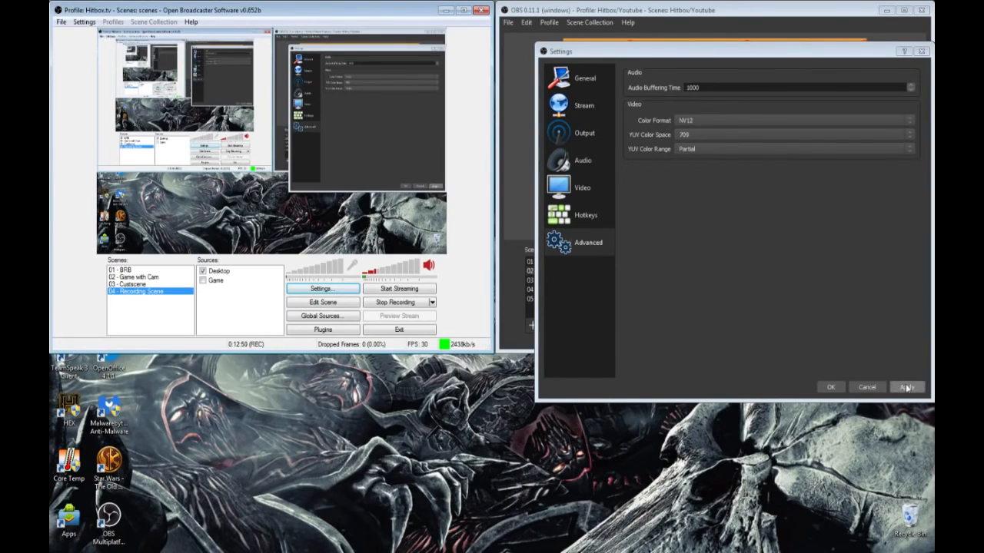
left_click(866, 387)
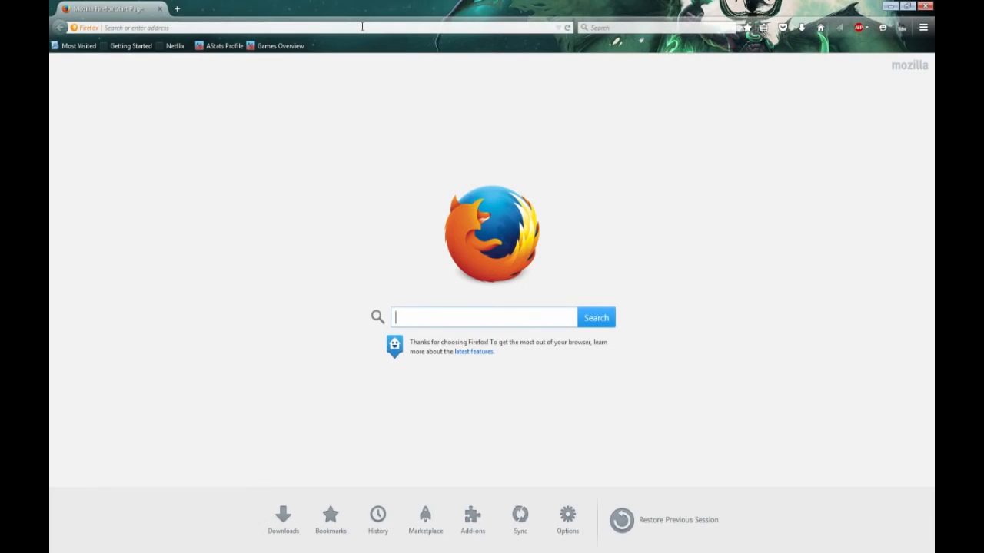
Step: Switch to Firefox, open the Resources page of the obsproject.com forum and search it for "clr"
left_click(362, 26)
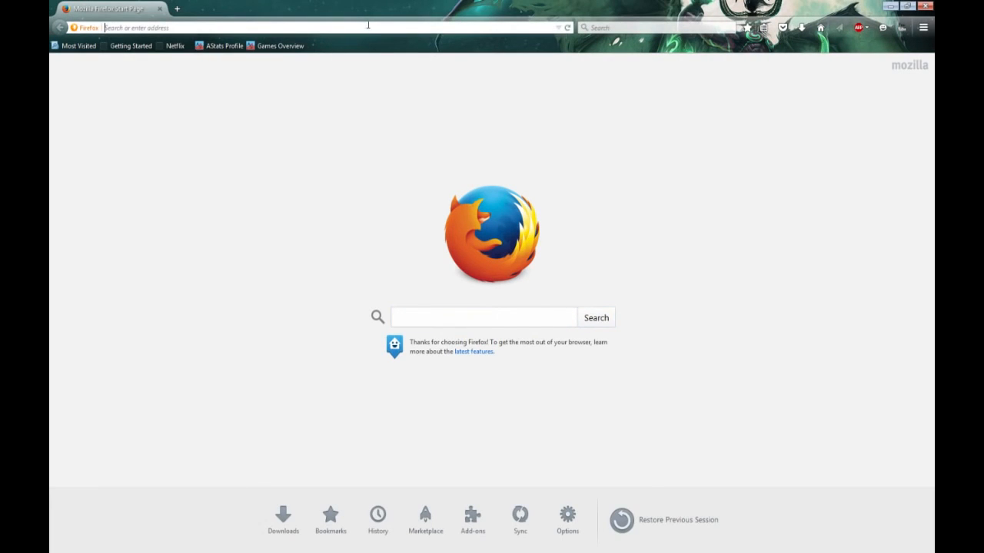
type("obsproject.com/")
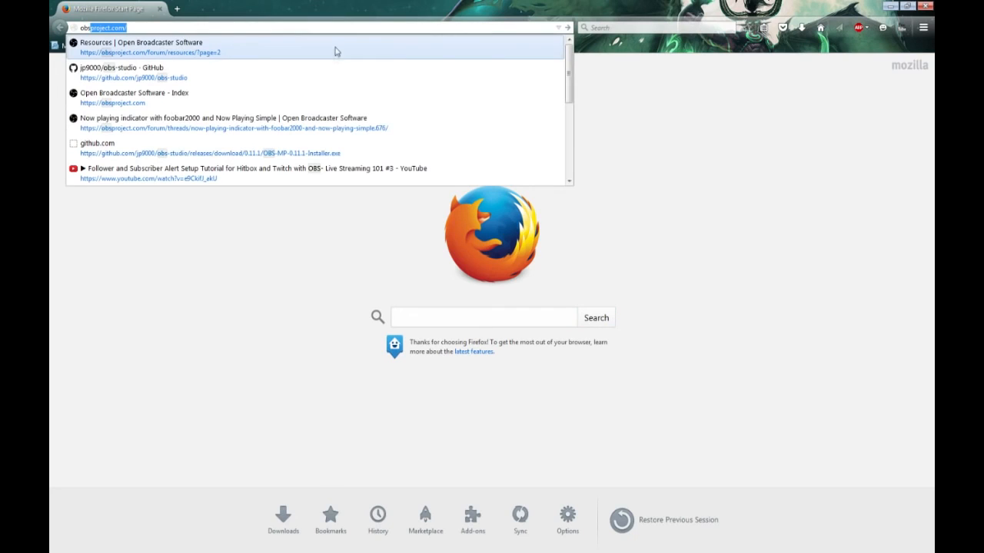
left_click(334, 49)
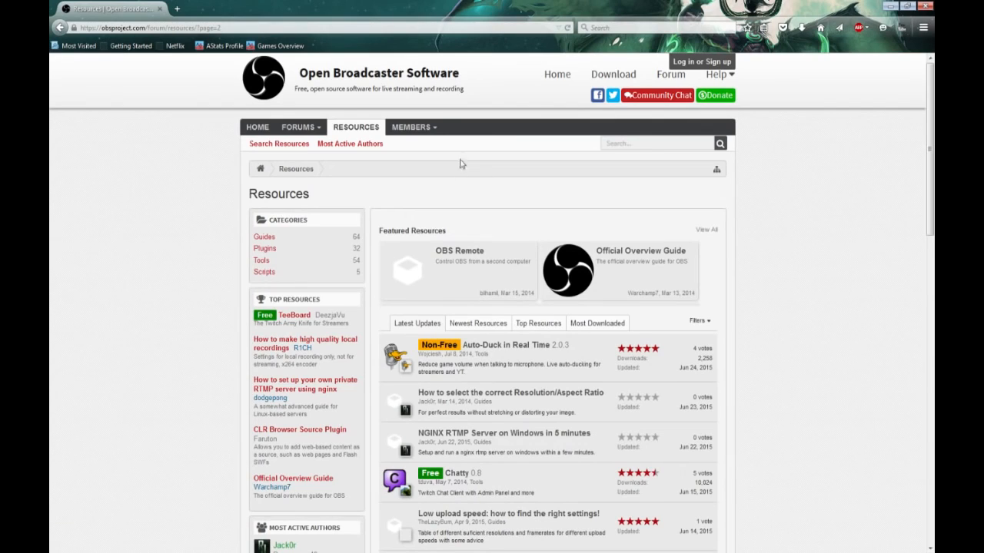
left_click(658, 144)
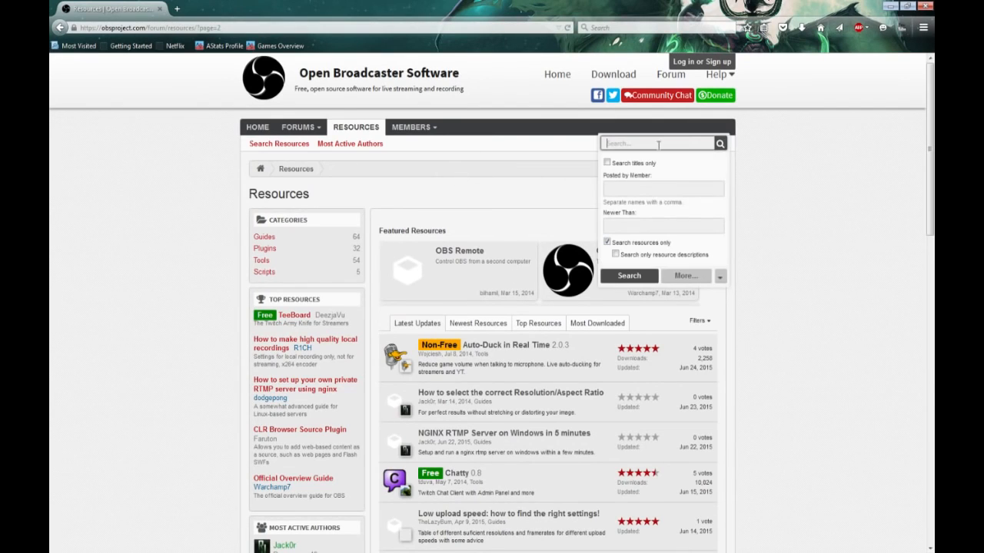
type("clr")
left_click(720, 144)
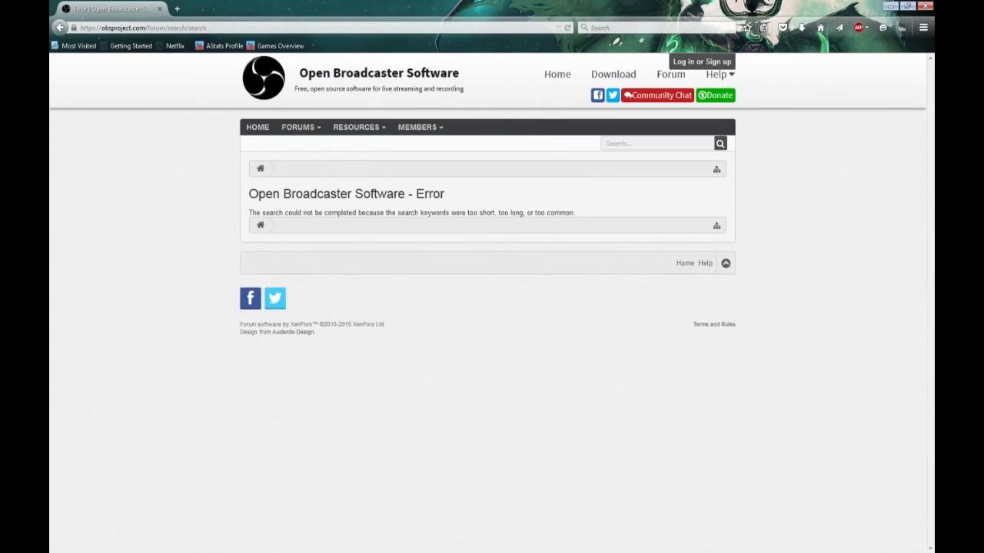
Step: Switch to OBS 0.11.1, show the 04 - Chat source in the 02 - Game with Cam scene and return to Firefox
key("alt+Tab")
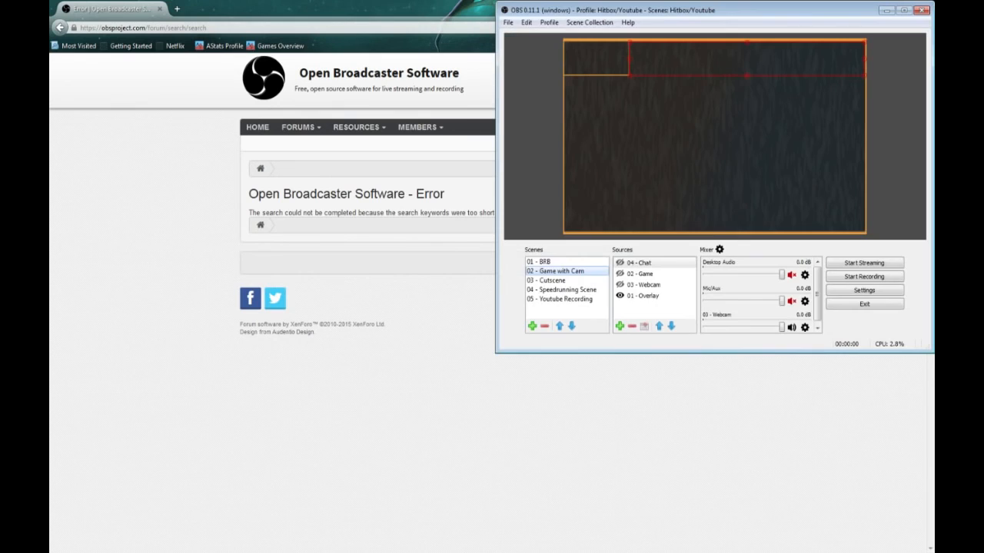
left_click(619, 263)
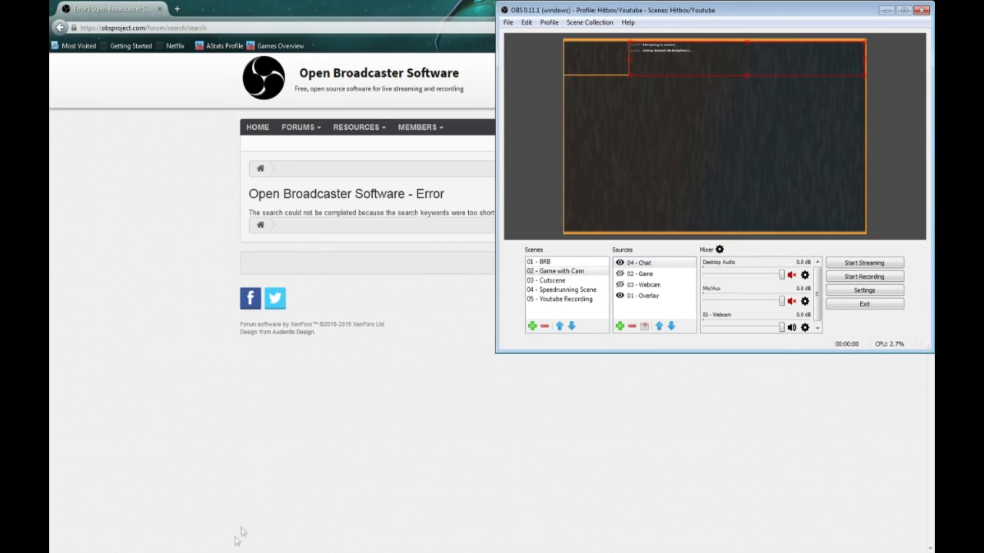
left_click(235, 551)
left_click(625, 264)
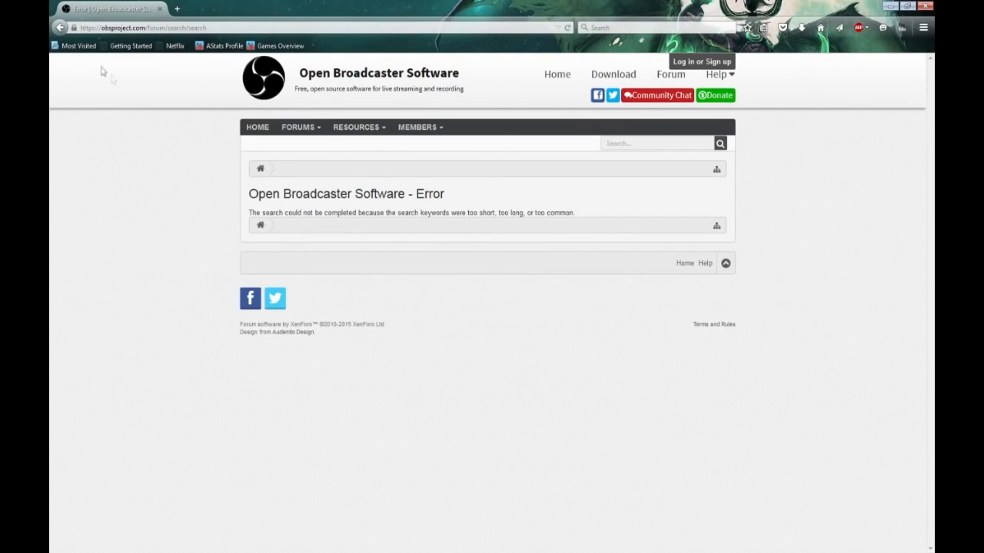
Step: Return to the Firefox start page and search the web for the suggested "hitbox clr broswer"
left_click(60, 28)
left_click(60, 28)
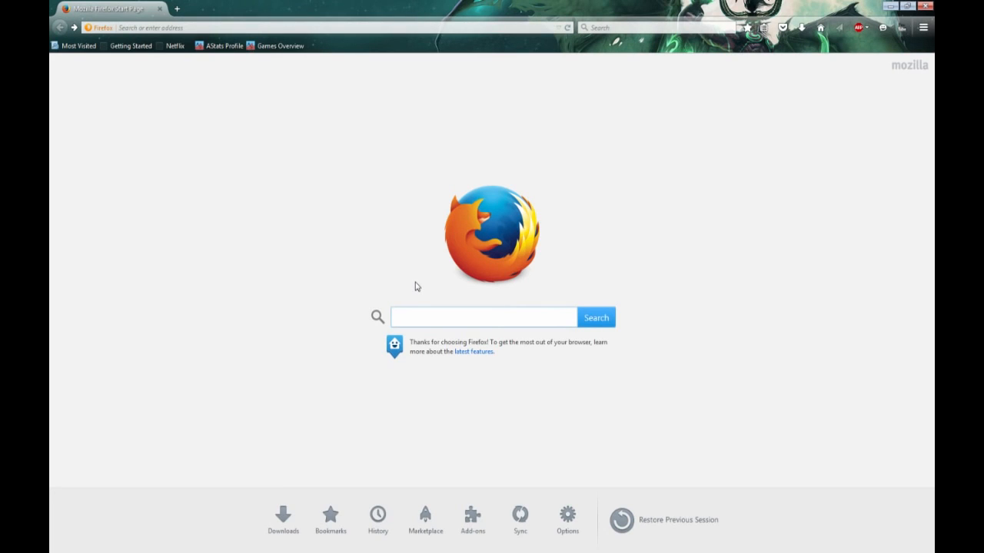
type("clr")
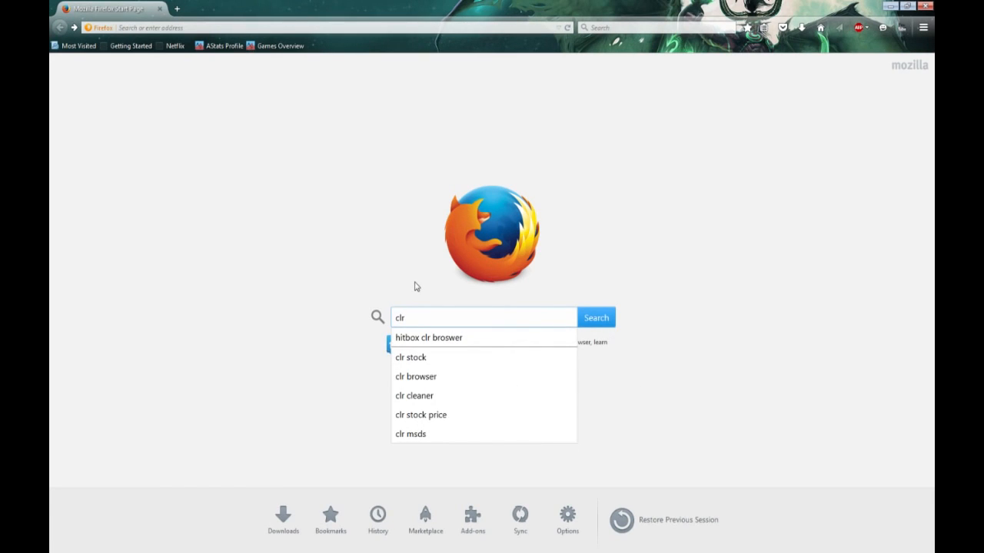
left_click(450, 340)
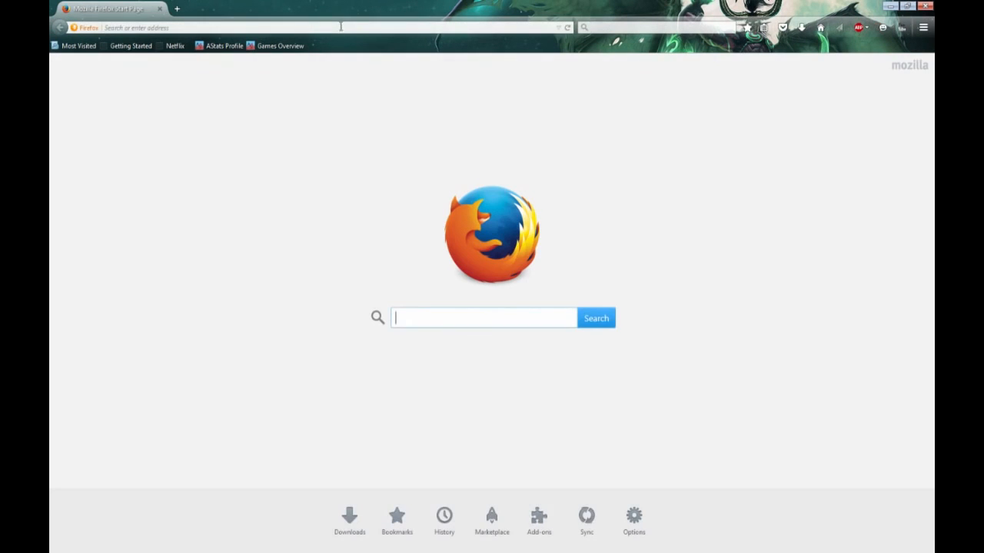
Step: Open the Browser source plugin page from the obsproject.com home page and find its link for Mac/Multiplatform users
left_click(358, 27)
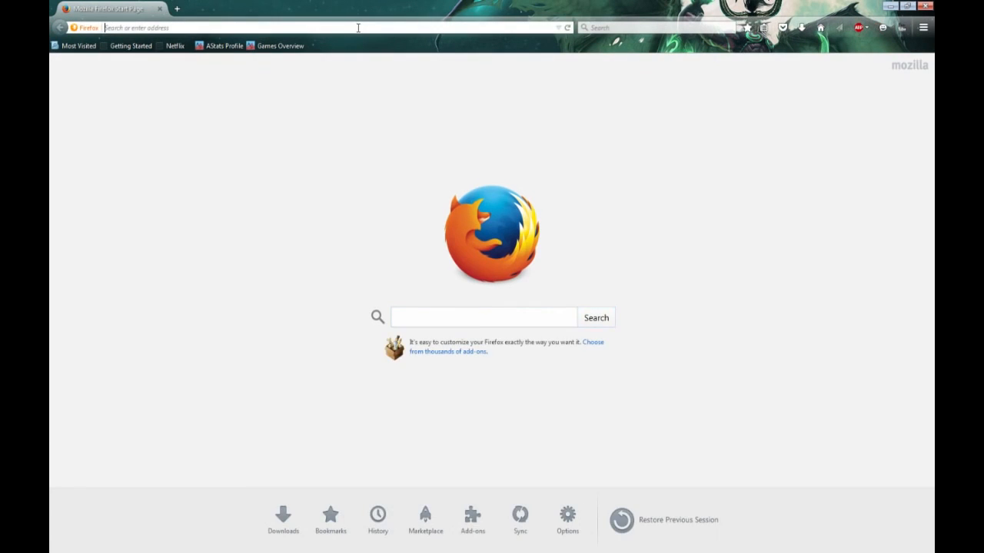
type("obsproject.com")
key("Return")
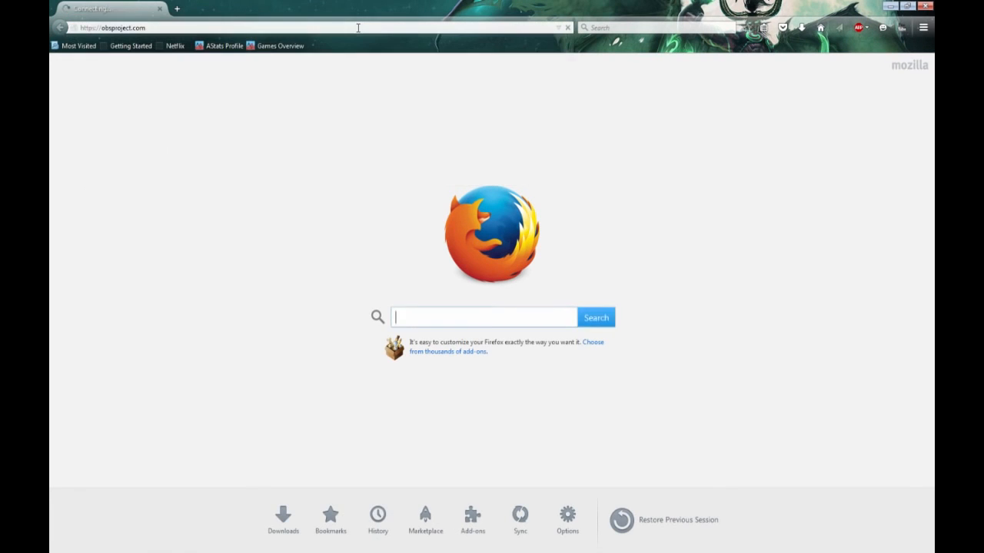
scroll(543, 505, "down", 2)
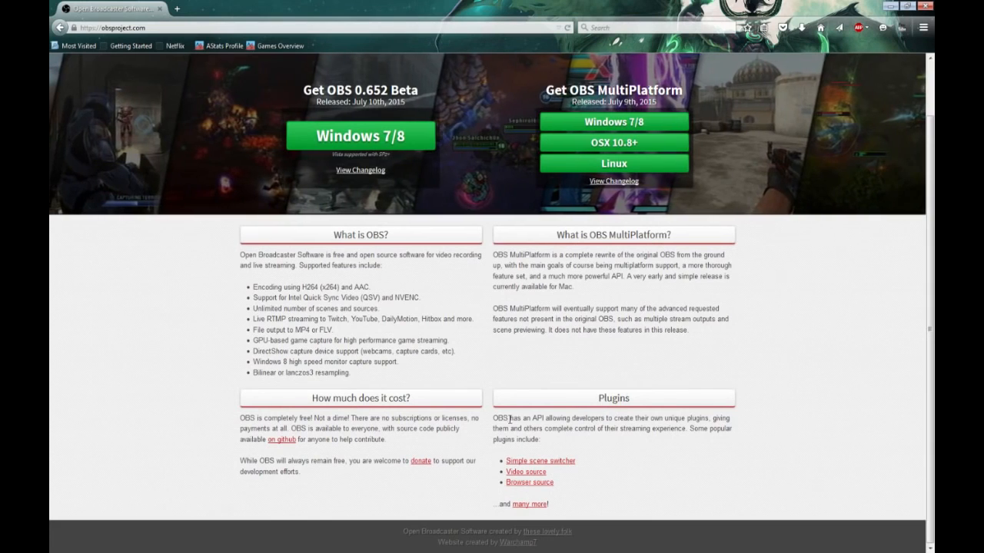
left_click(529, 482)
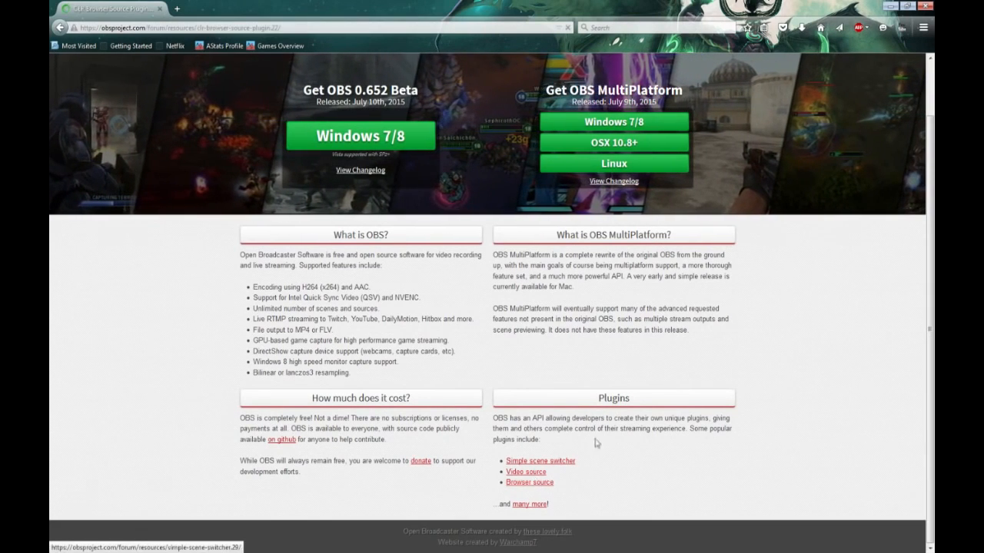
scroll(228, 307, "down", 5)
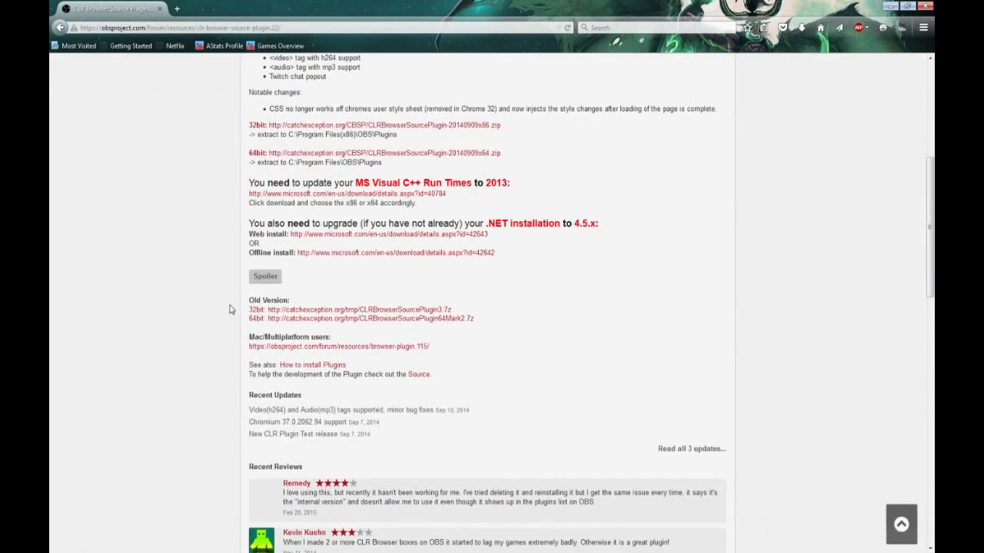
scroll(231, 309, "down", 2)
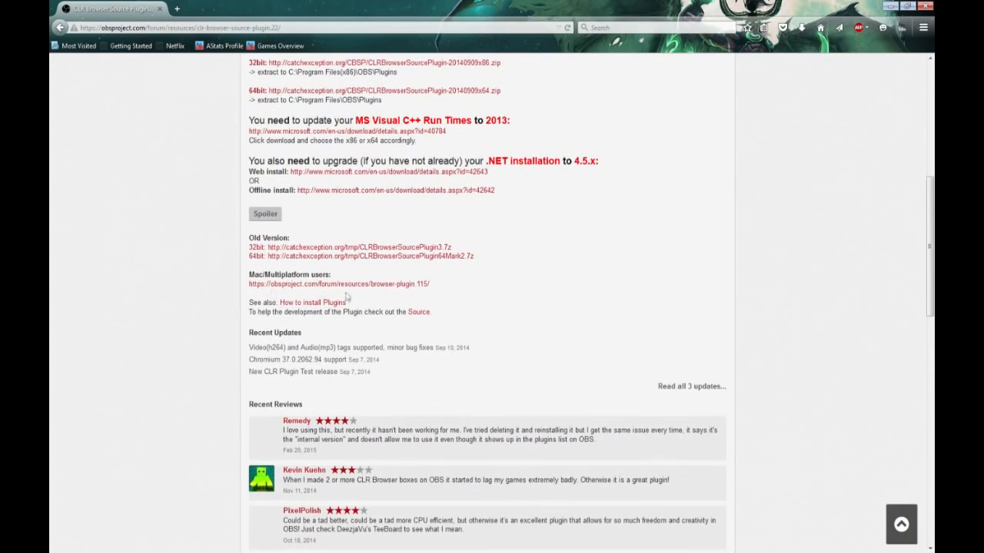
Step: Open the Browser Plugin page linked for Mac/Multiplatform users and highlight its Windows version heading
left_click_drag(250, 278, 346, 278)
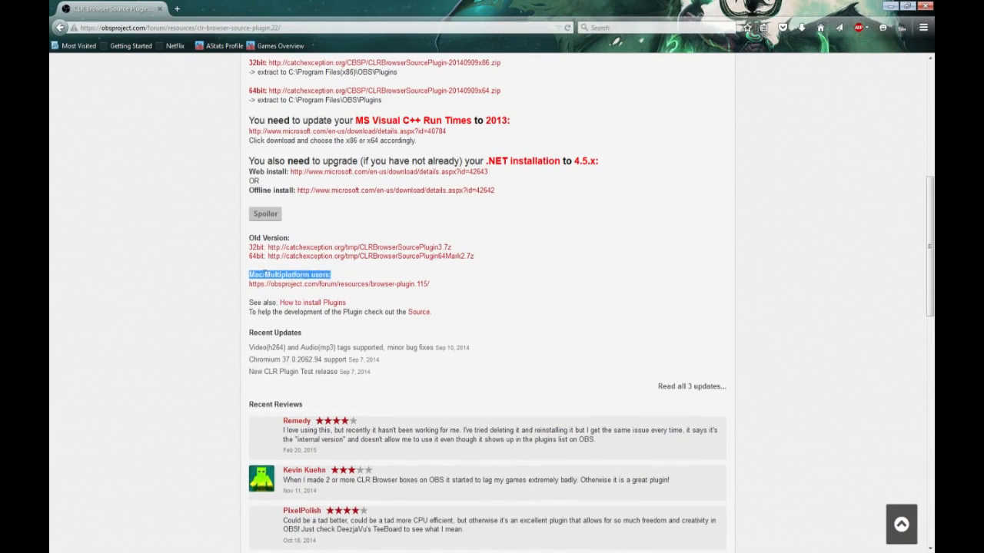
left_click(364, 286)
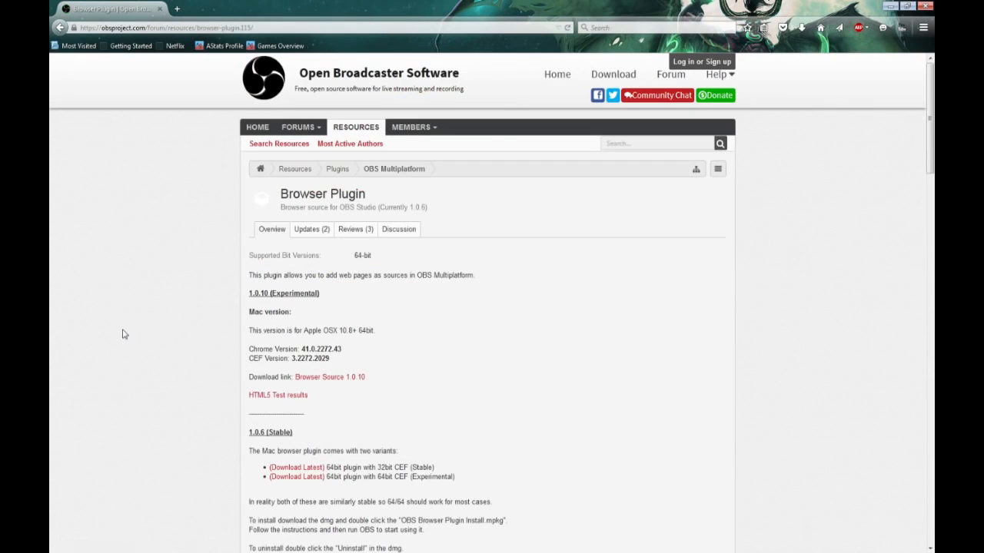
scroll(123, 335, "down", 7)
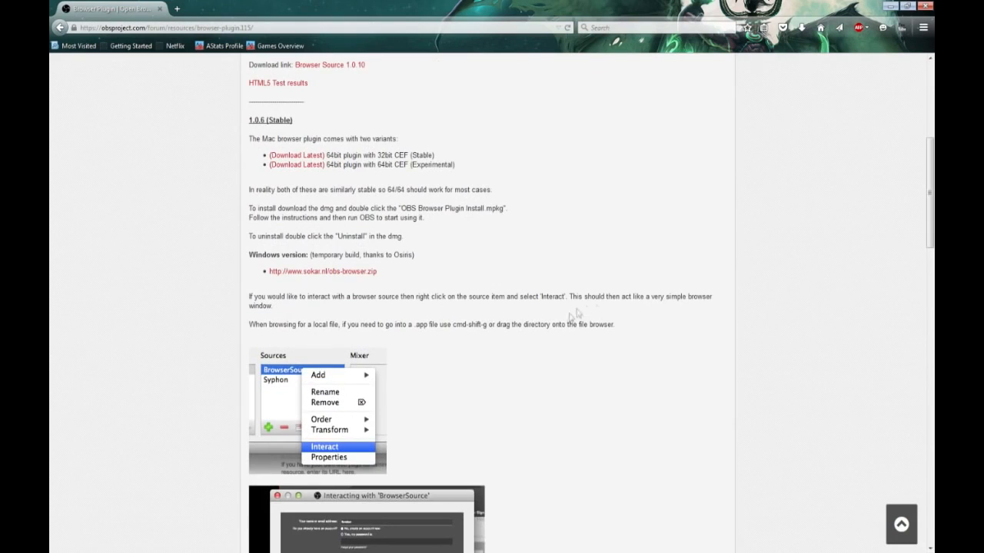
left_click_drag(249, 256, 412, 255)
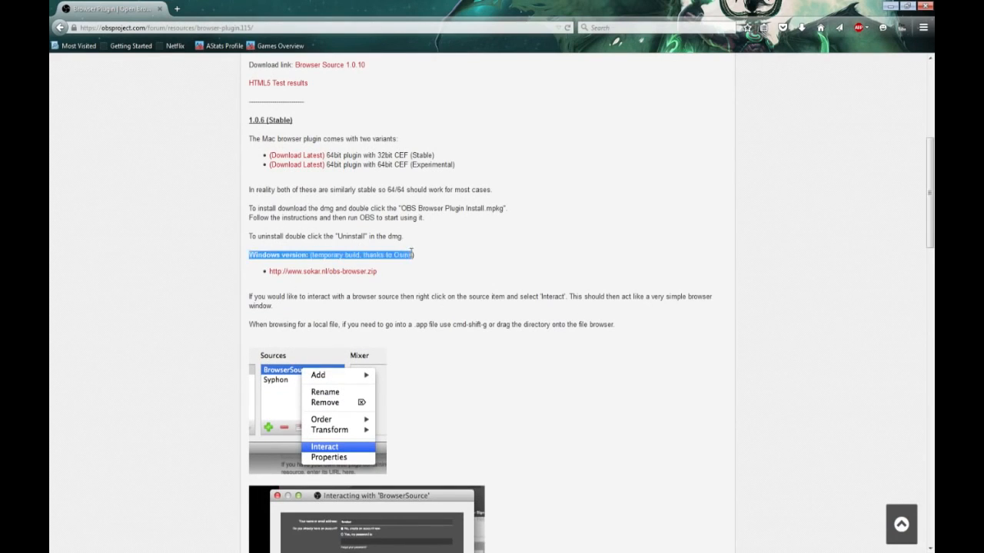
Step: Show the download prompt for the Windows build obs-browser.zip without saving the file, and close Firefox to return to OBS
left_click(330, 274)
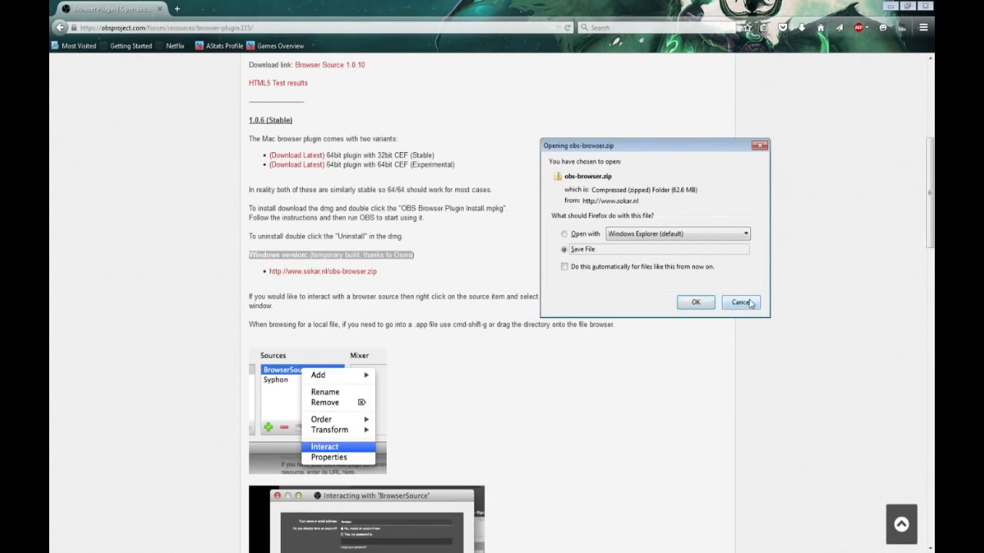
left_click(749, 304)
scroll(604, 270, "down", 5)
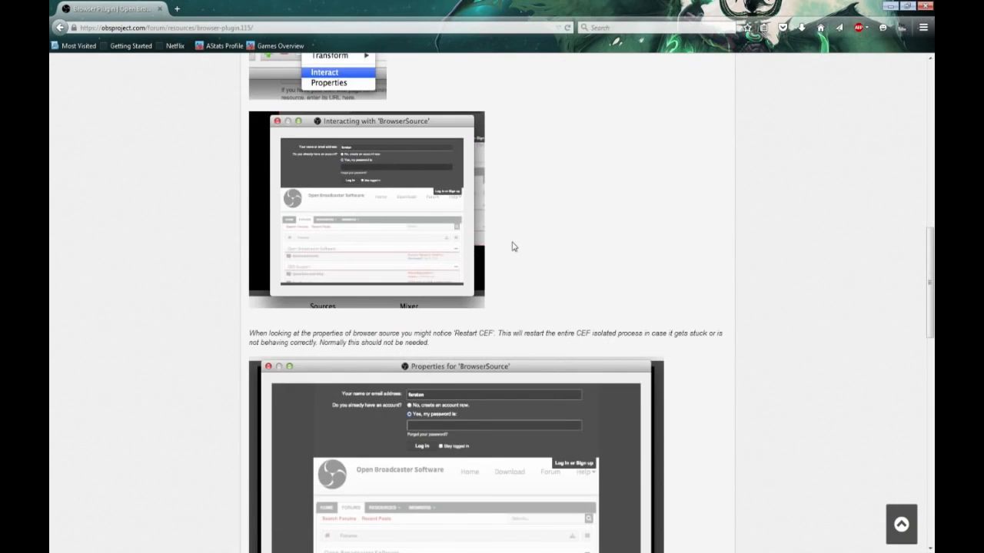
left_click(925, 6)
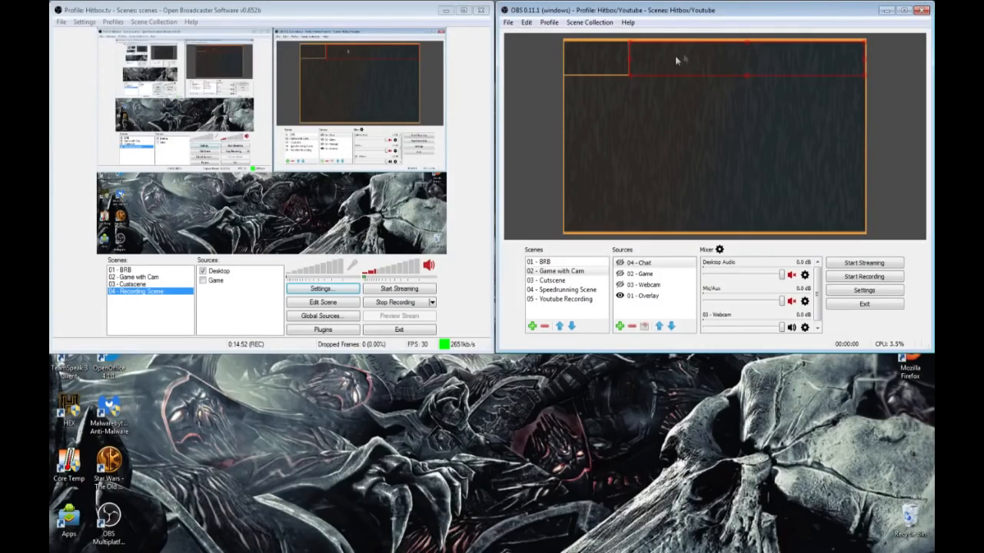